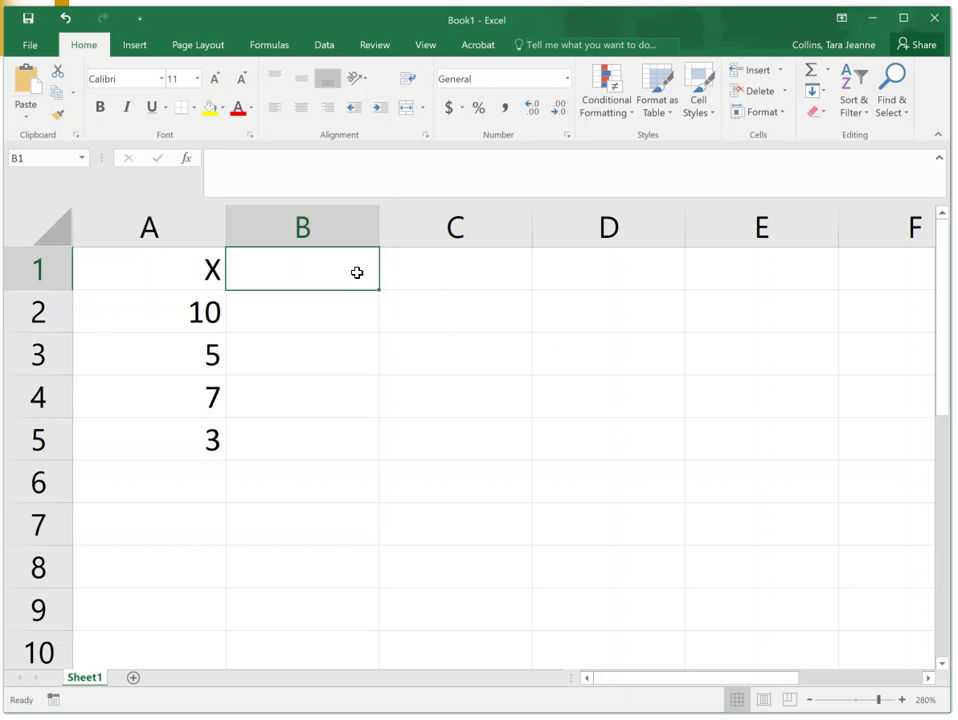
# Enter the column heading 2X in cell B1.
pyautogui.write('2X')
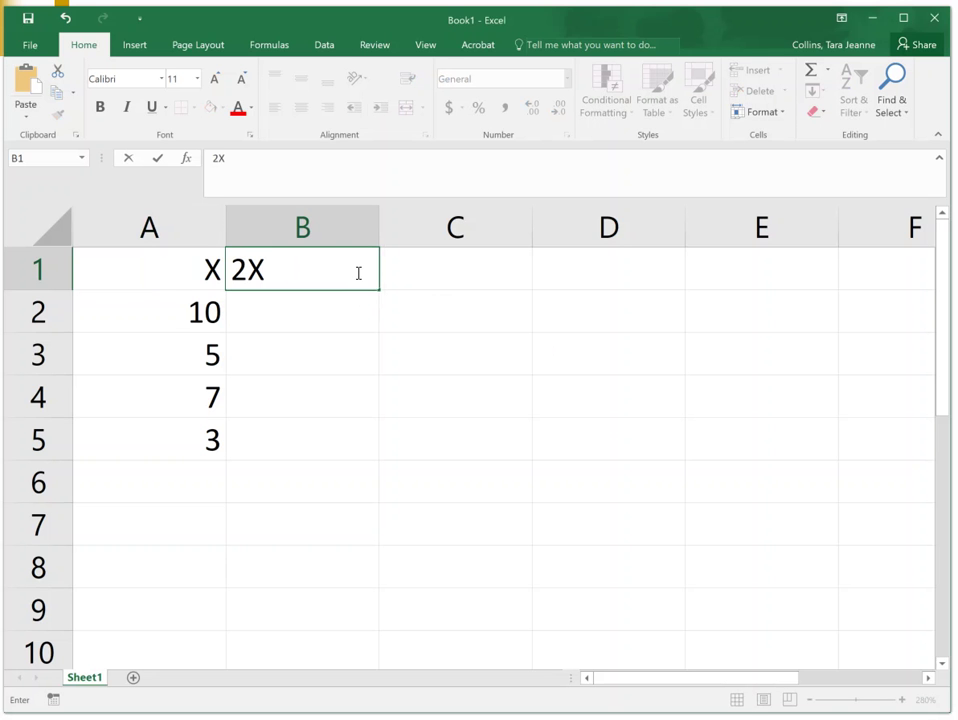
pyautogui.press('Return')
pyautogui.press('Left')
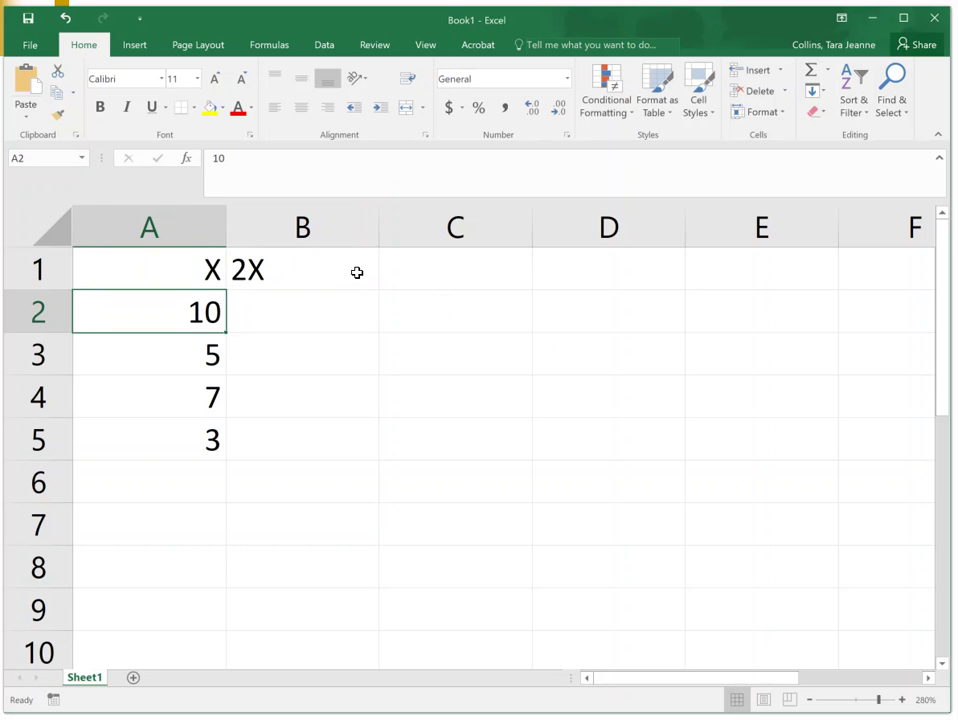
# Go through the individual X scores in cells A2 to A5.
pyautogui.press('Down')
pyautogui.press('Down')
pyautogui.press('Down')
pyautogui.press('Up')
pyautogui.press('Up')
pyautogui.press('Up')
pyautogui.press('Down')
pyautogui.press('Down')
pyautogui.press('Down')
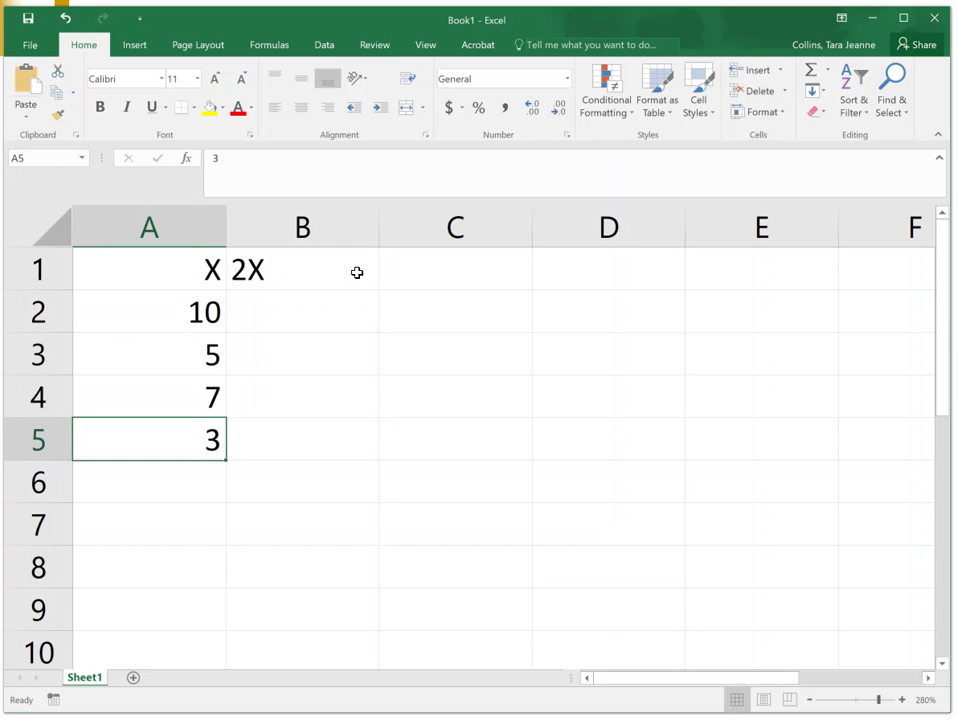
# Enter the formula =A2*2 in cell B2 to double the first X score.
pyautogui.press('Right')
pyautogui.press('Up')
pyautogui.press('Up')
pyautogui.press('Up')
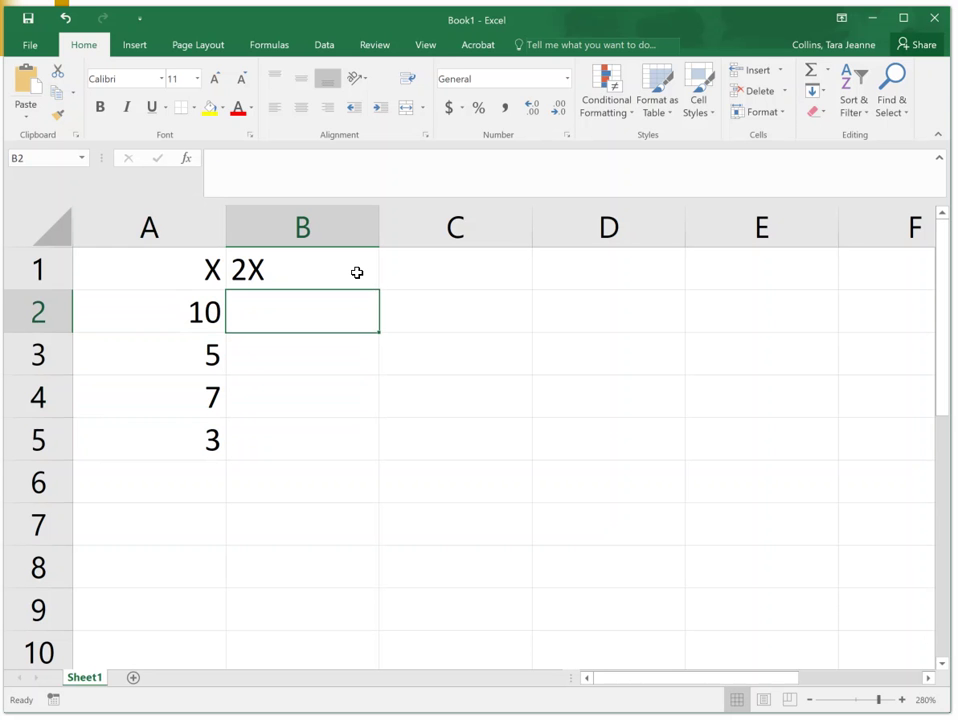
pyautogui.write('=')
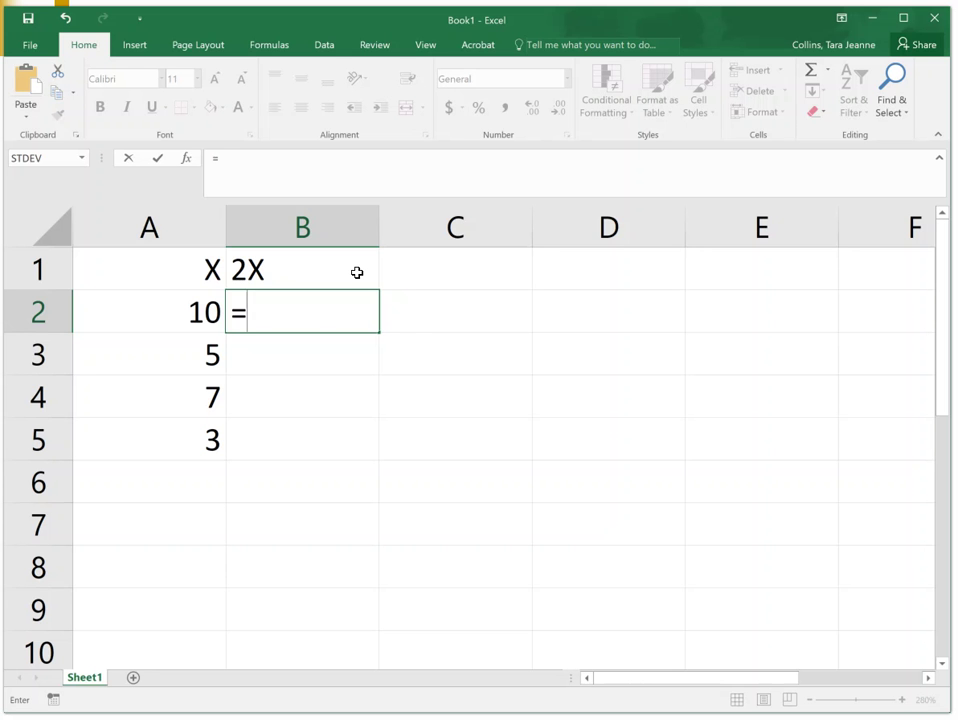
pyautogui.write('a')
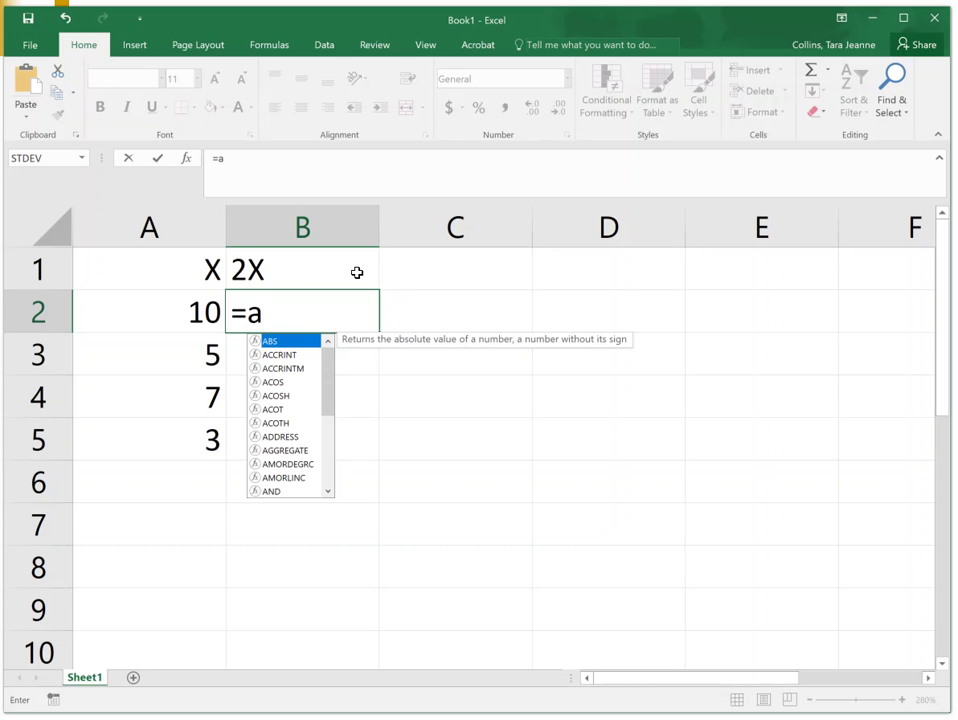
pyautogui.write('2')
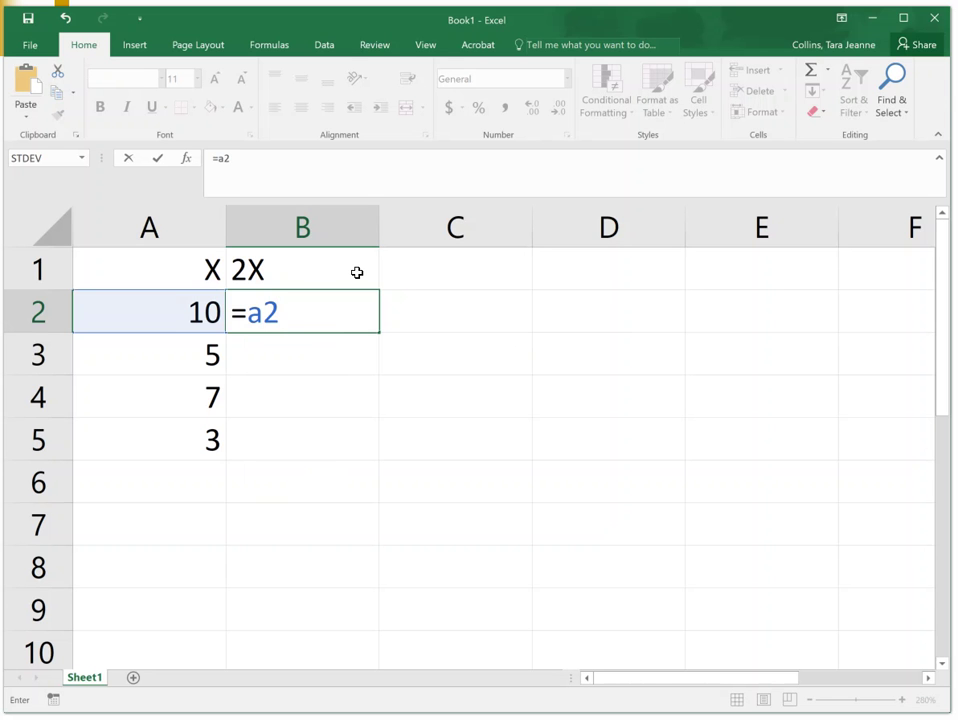
pyautogui.write('*2')
pyautogui.press('Return')
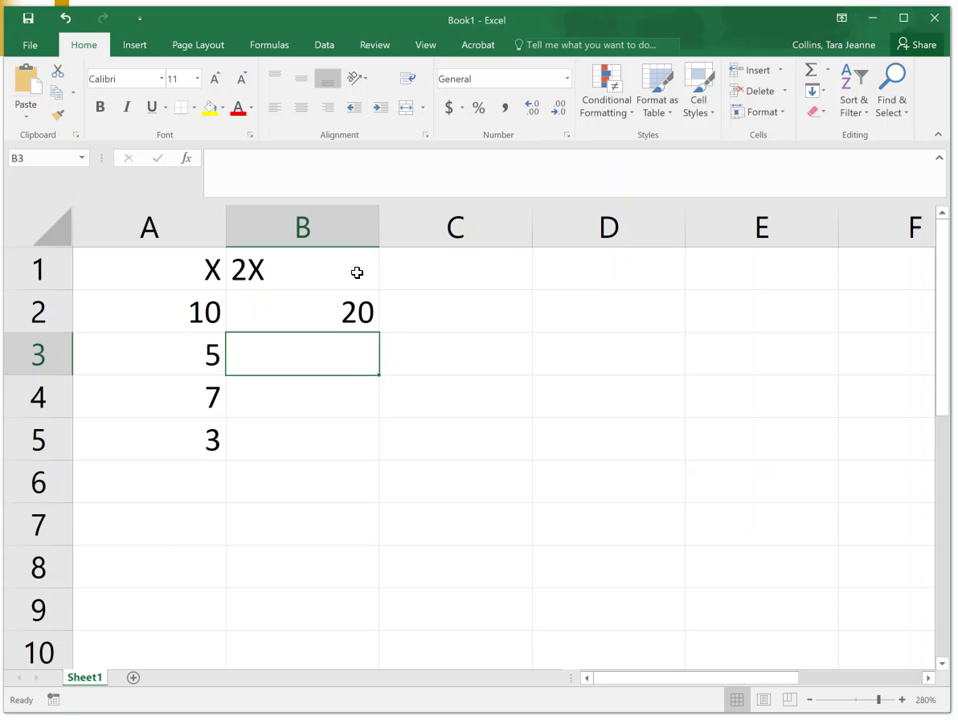
# Fill the doubling formula from B2 down through B5.
pyautogui.click(358, 316)
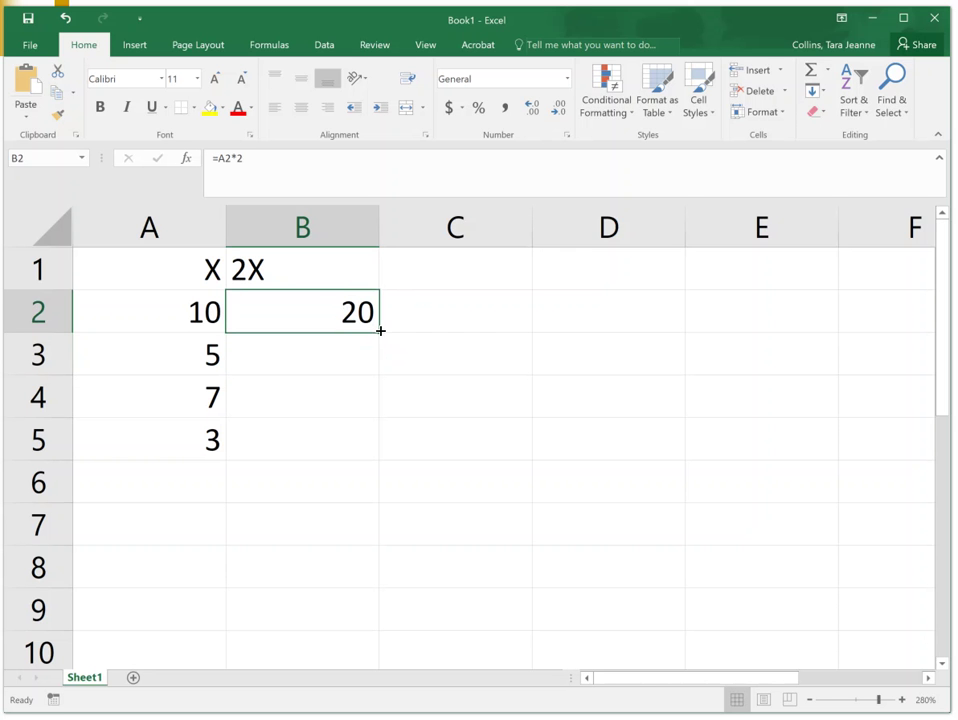
pyautogui.moveTo(380, 330); pyautogui.dragTo(359, 443)
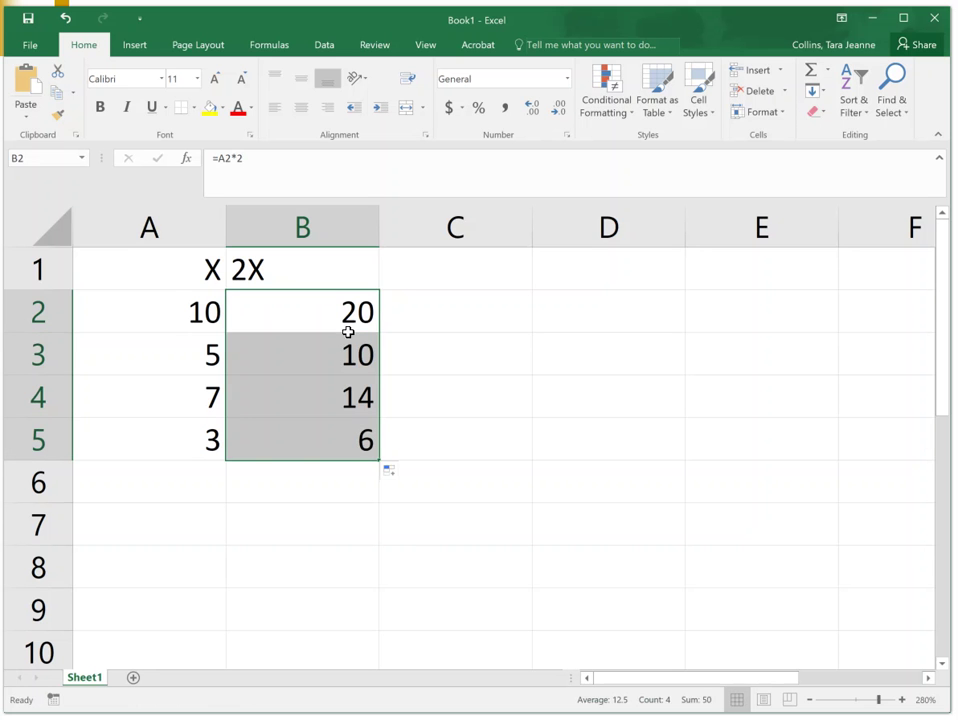
# Compare the X scores in column A with the doubled values and heading in column B.
pyautogui.click(183, 354)
pyautogui.click(192, 383)
pyautogui.click(293, 385)
pyautogui.click(216, 421)
pyautogui.click(300, 424)
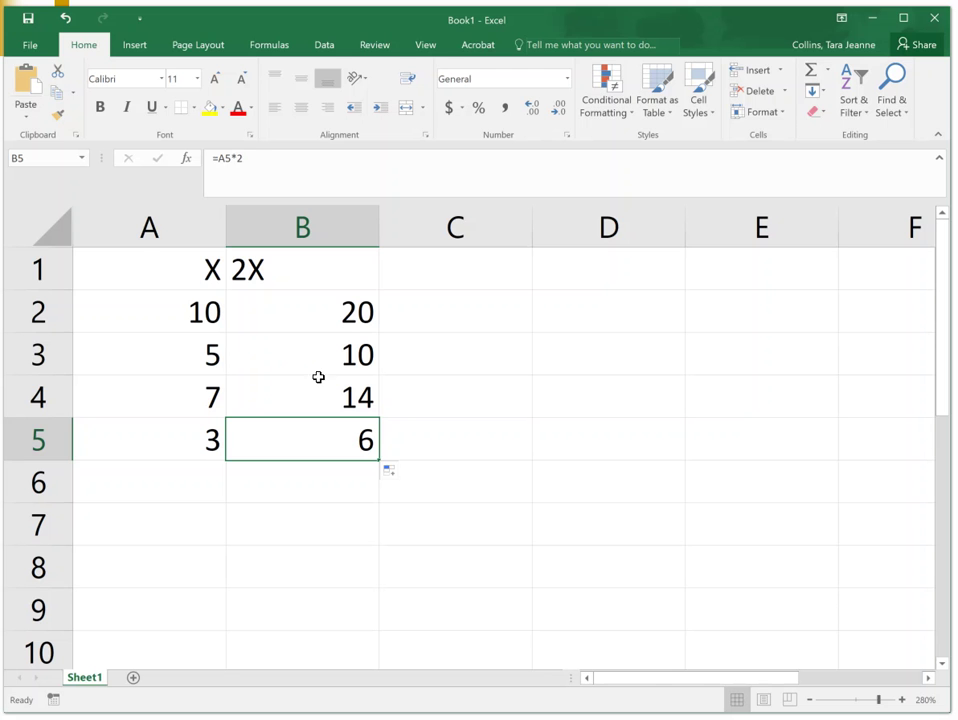
pyautogui.click(256, 267)
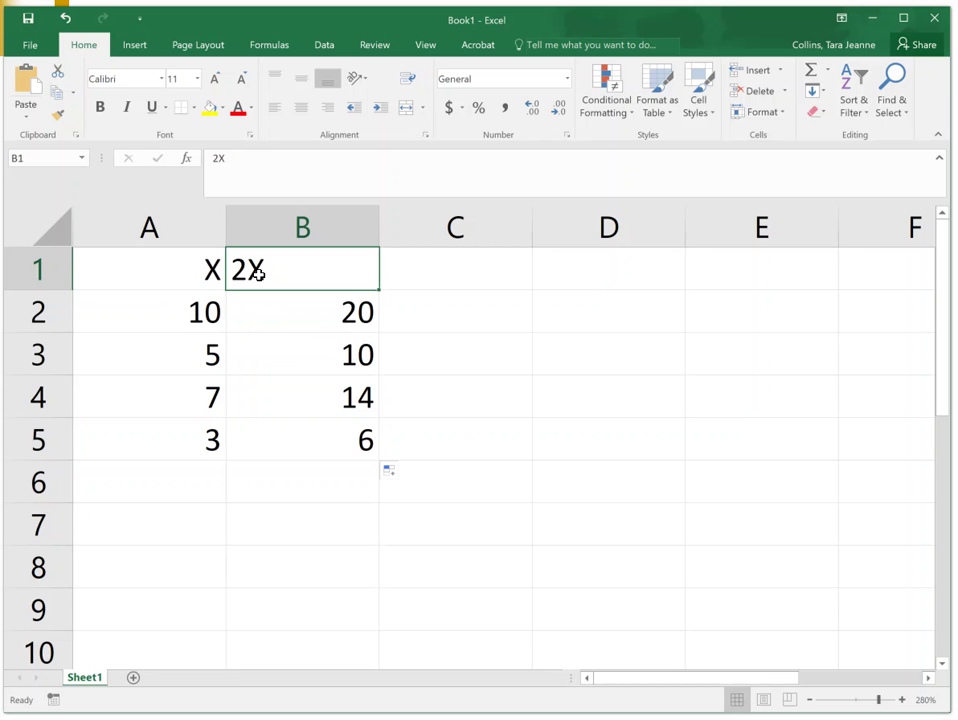
pyautogui.click(298, 219)
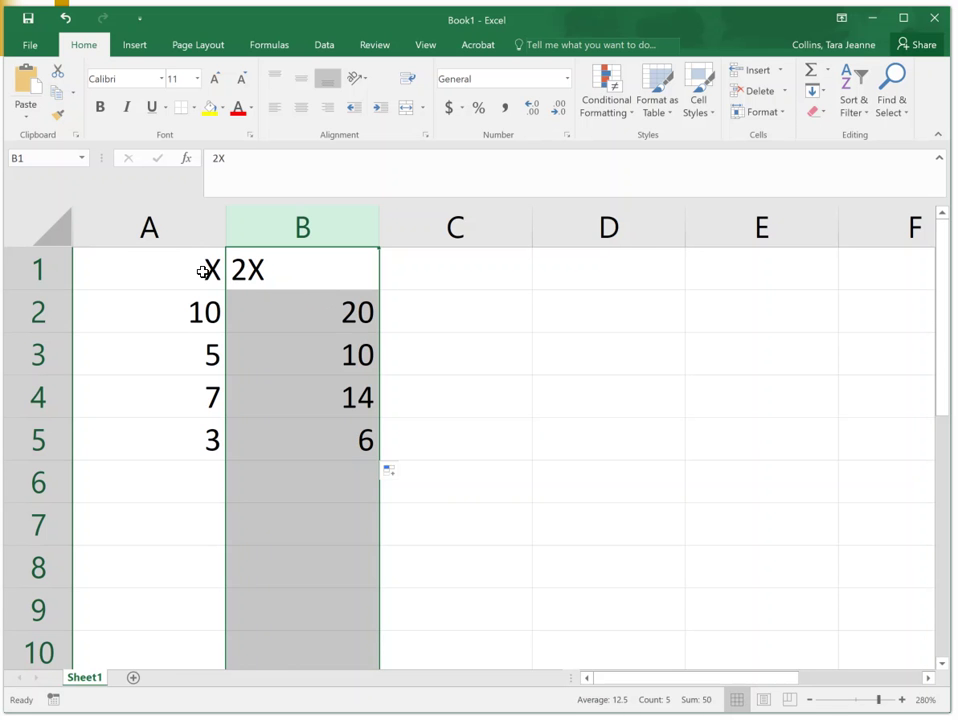
pyautogui.click(297, 297)
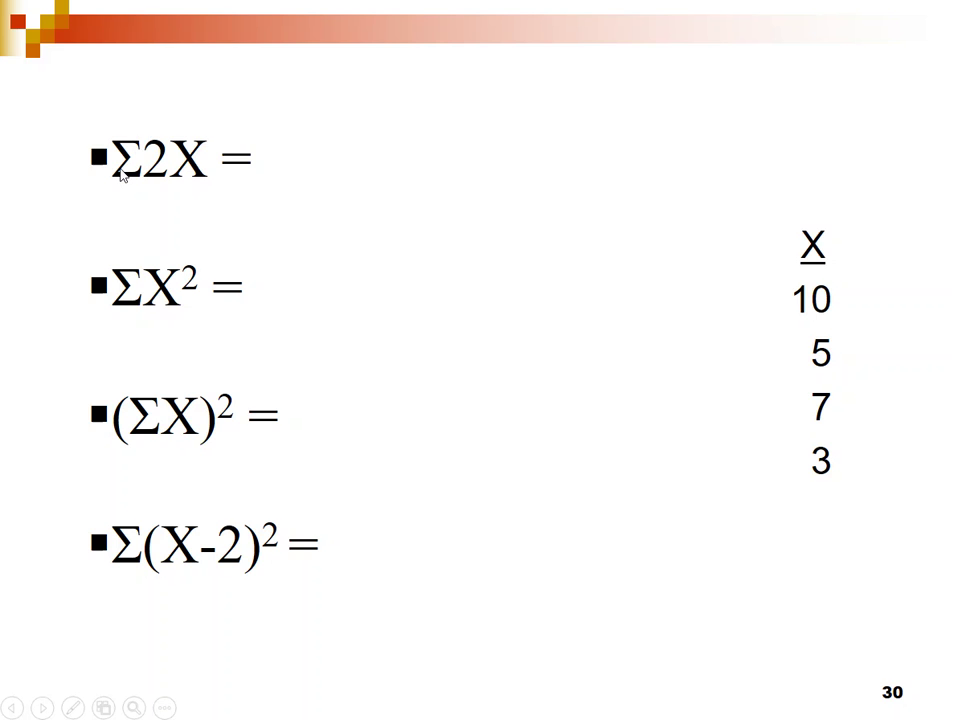
# Switch back to Excel and total the 2X values in B7 with =SUM(B2:B5), then select the total to check its formula.
pyautogui.hotkey('alt', 'Tab')
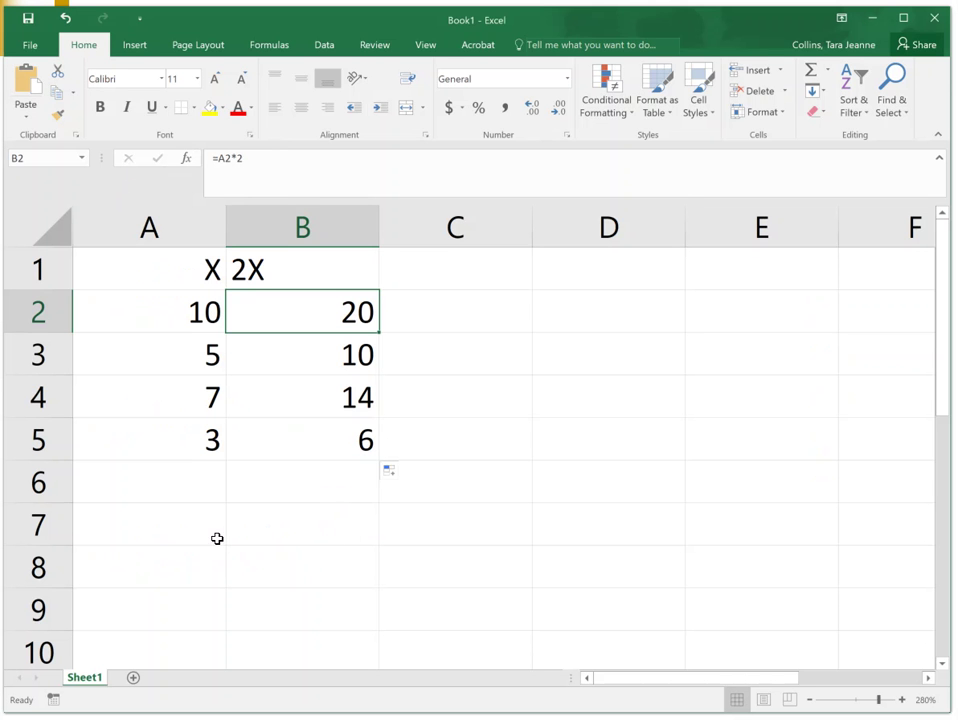
pyautogui.click(339, 535)
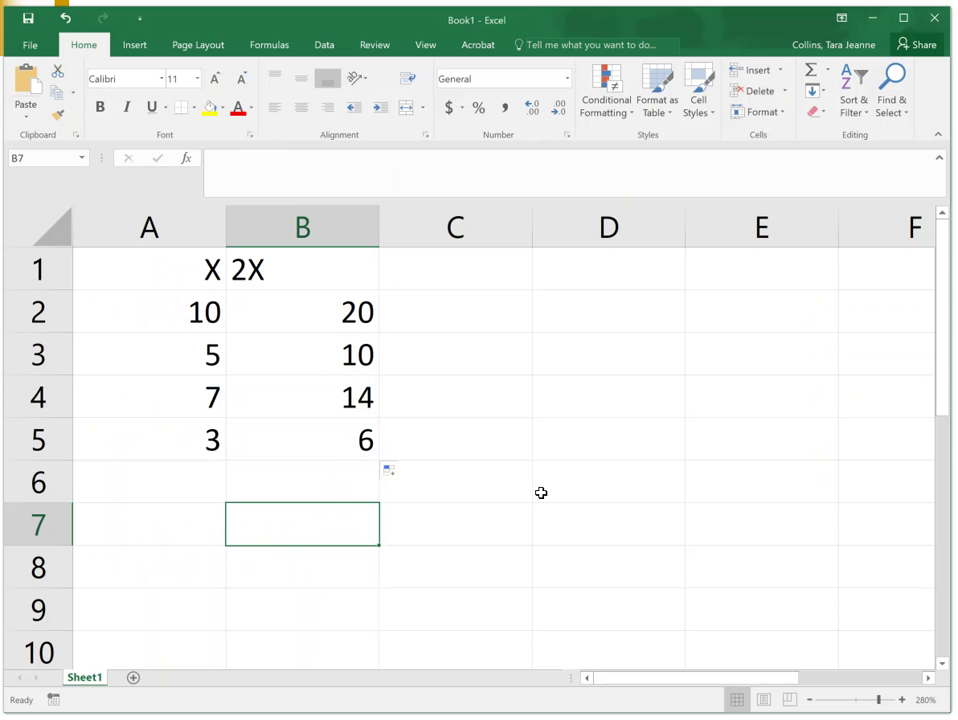
pyautogui.click(813, 75)
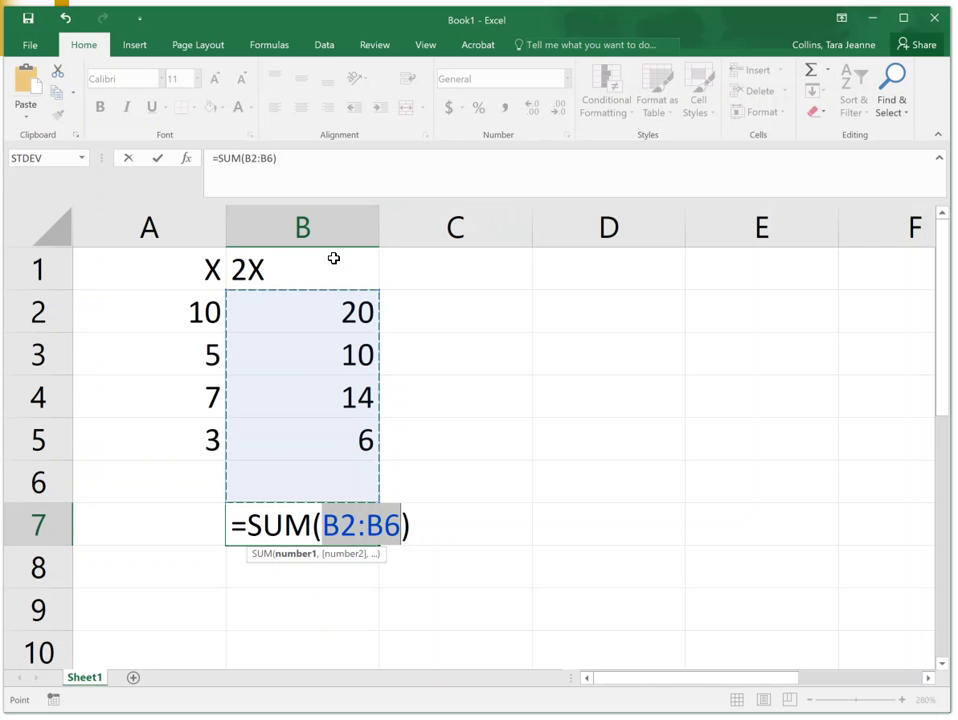
pyautogui.moveTo(331, 293); pyautogui.dragTo(332, 437)
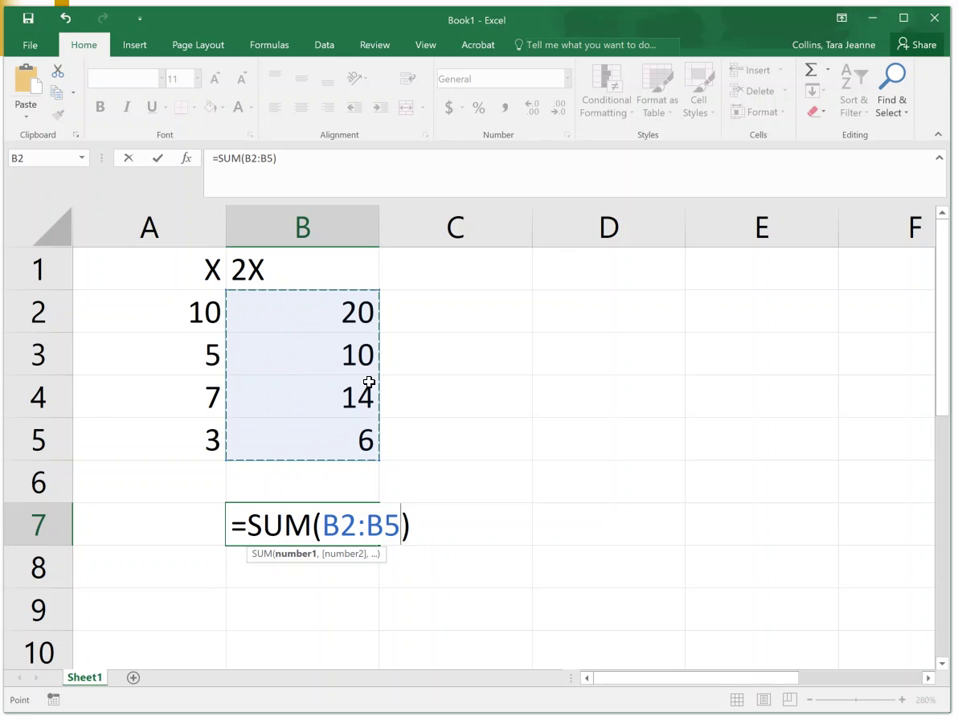
pyautogui.press('Return')
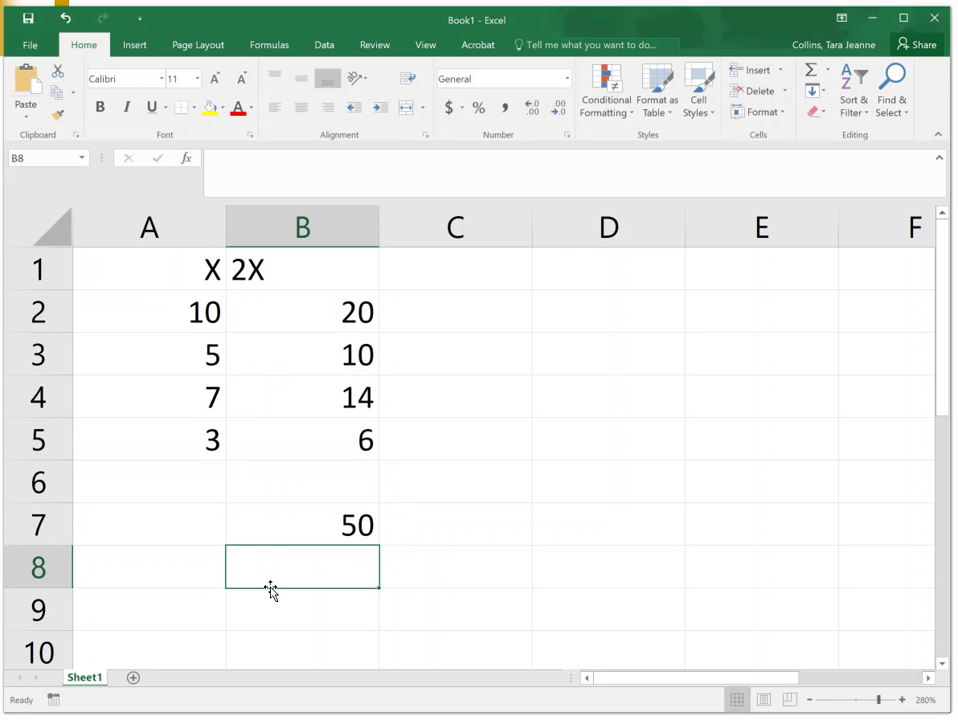
pyautogui.click(345, 520)
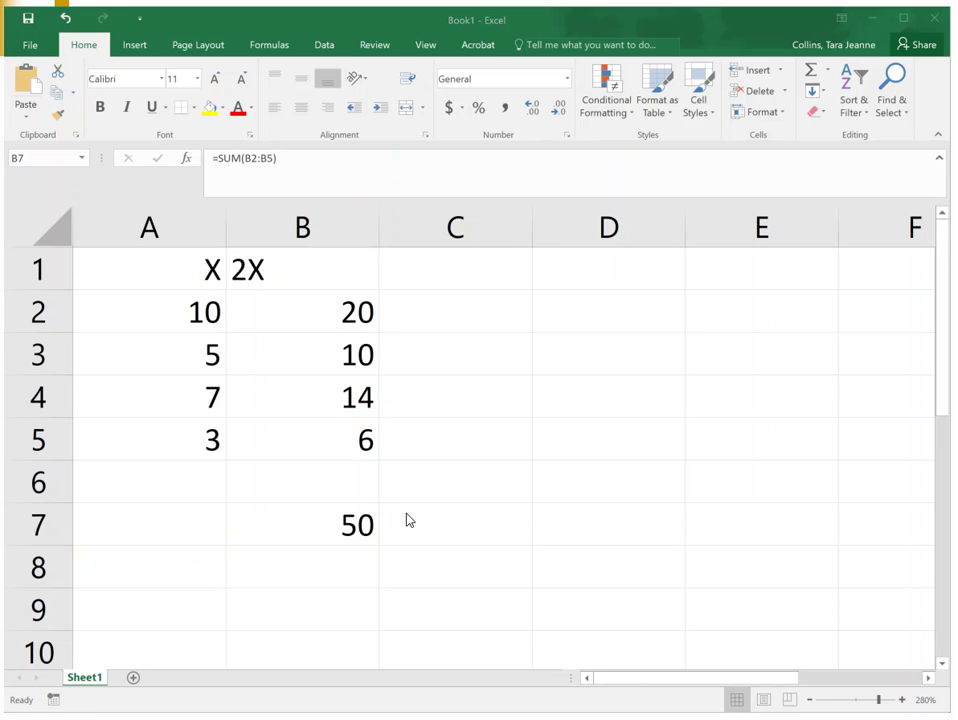
# Switch to the PowerPoint slide show, black out the screen and bring the summation exercise slide back.
pyautogui.hotkey('alt', 'Tab')
pyautogui.press('b')
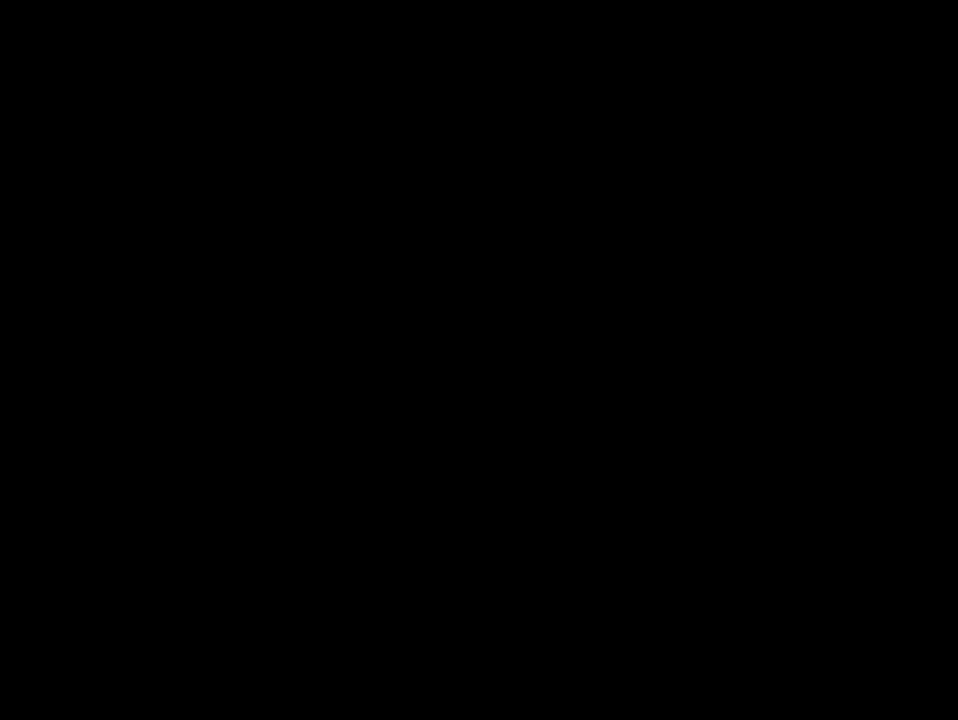
pyautogui.press('b')
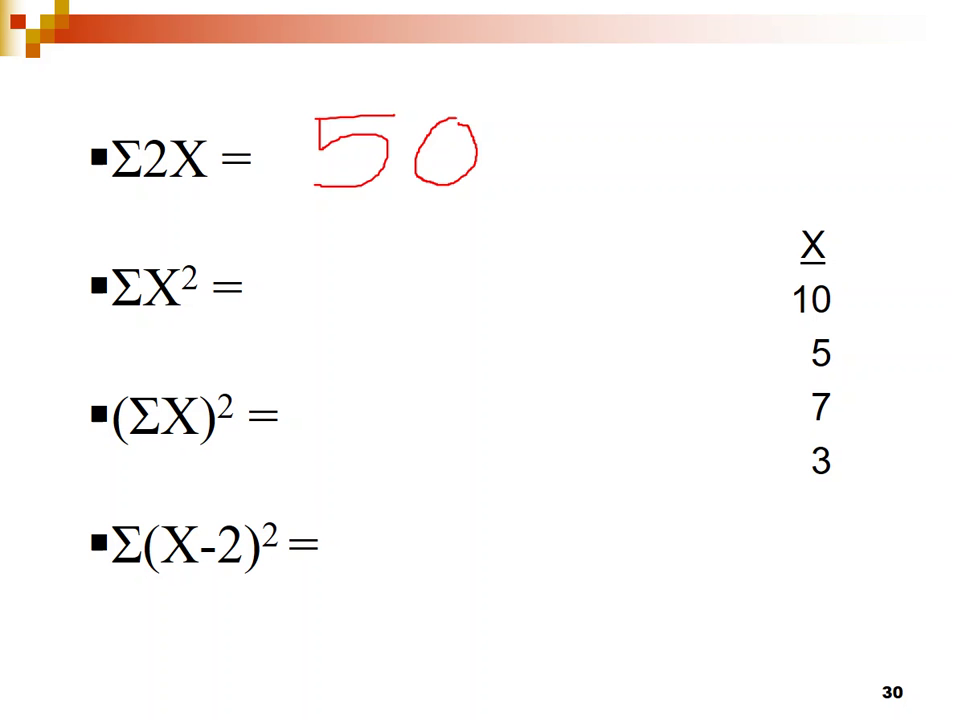
# Switch back to Excel and enter the heading X^2 in cell B1.
pyautogui.hotkey('alt', 'Tab')
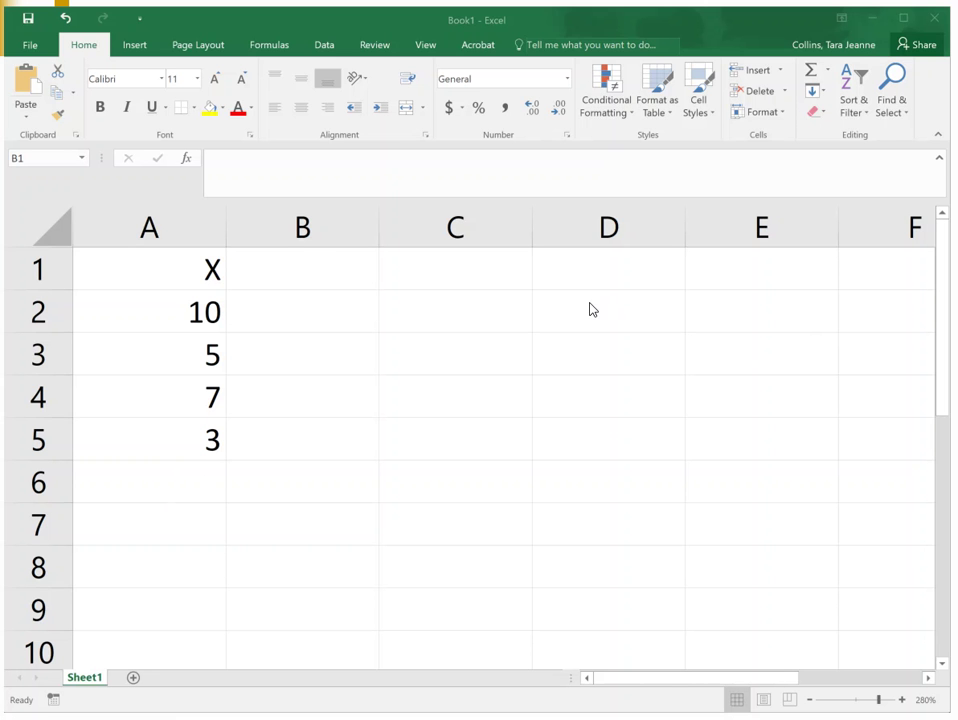
pyautogui.click(301, 266)
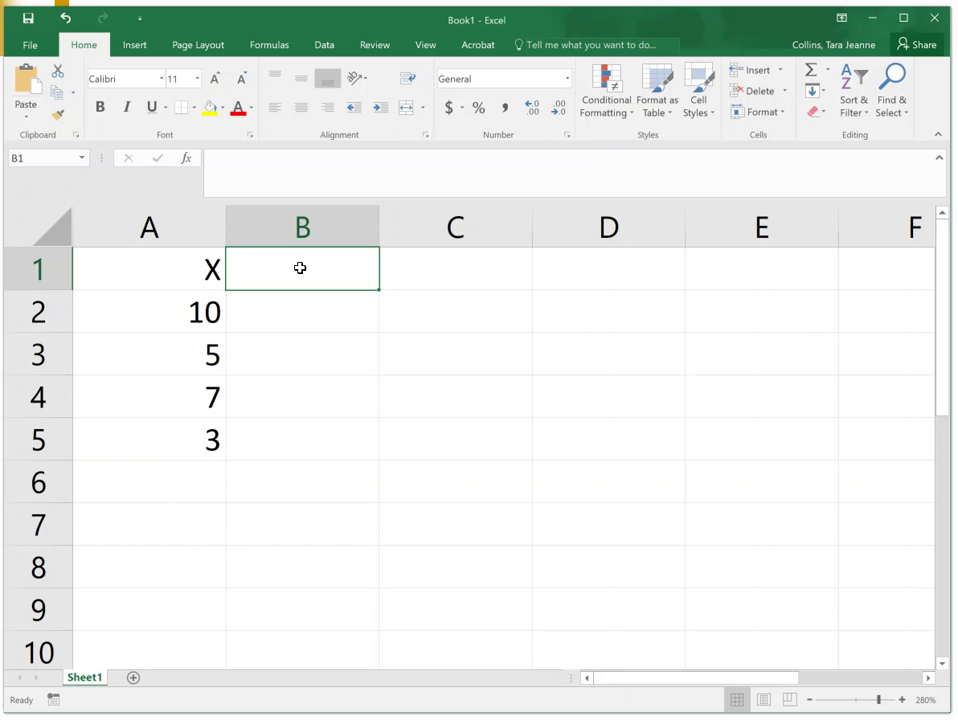
pyautogui.write('X')
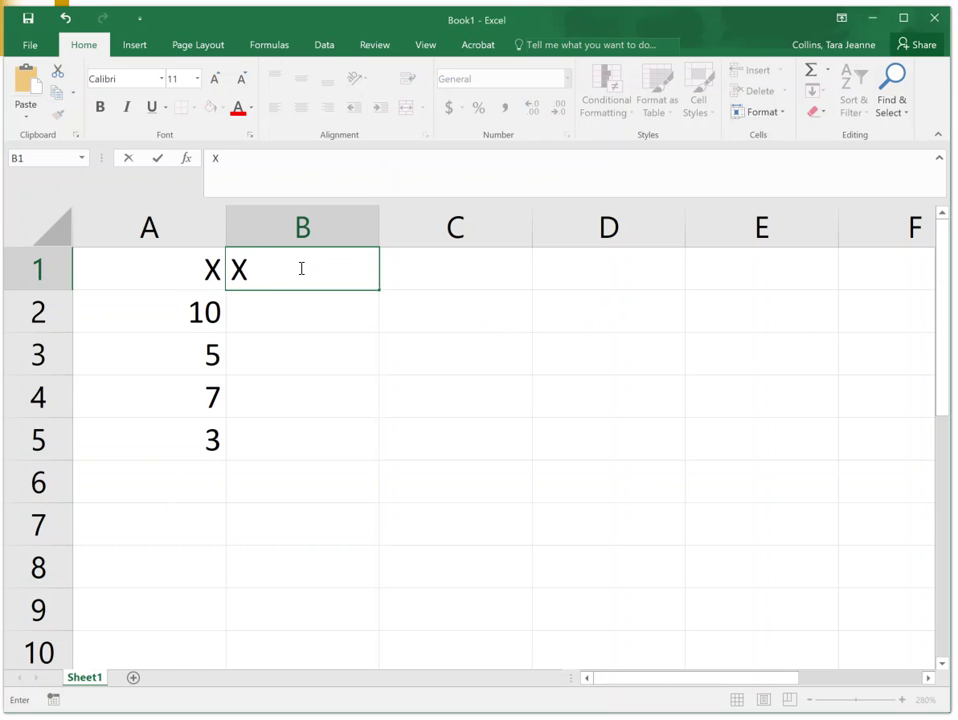
pyautogui.write('^2')
pyautogui.click(259, 267)
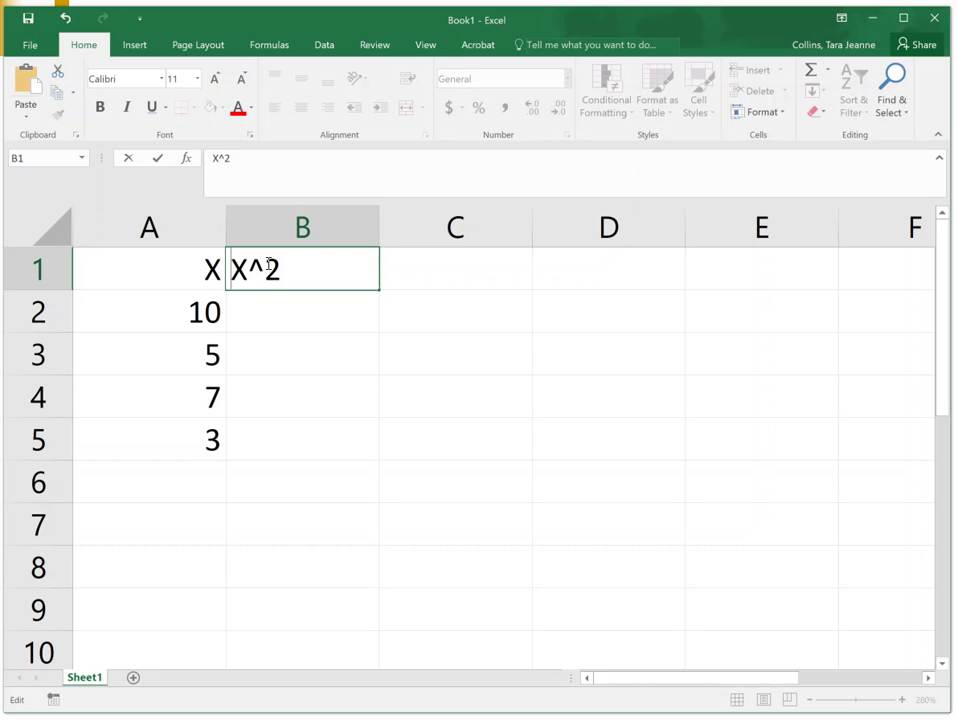
pyautogui.doubleClick(259, 267)
# Enter the formula =A2*A2 in cell B2 to square the first X score.
pyautogui.click(304, 301)
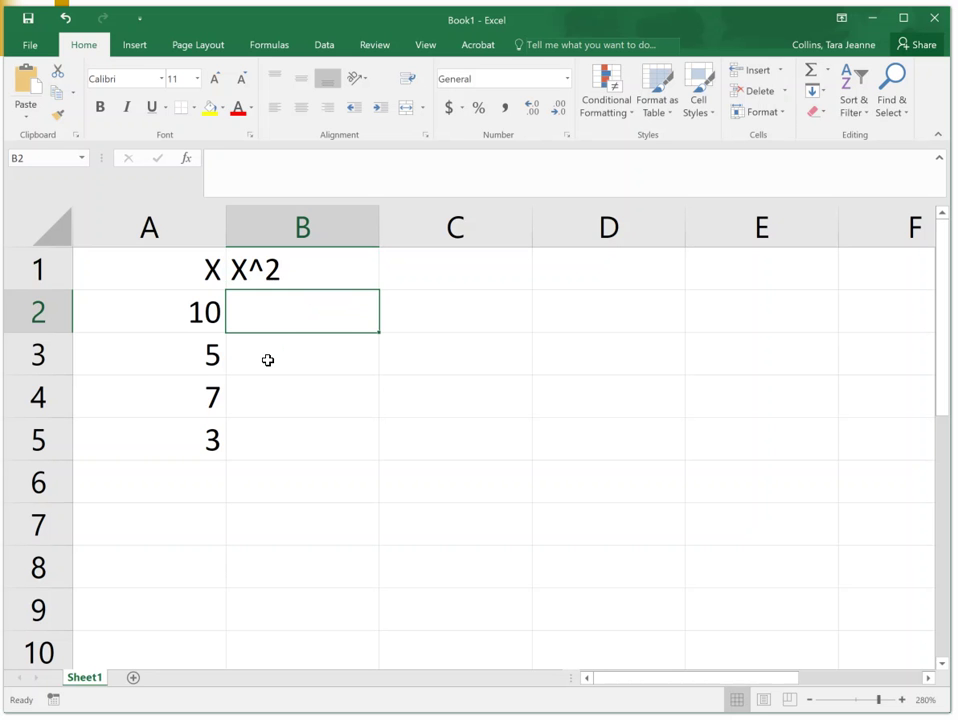
pyautogui.write('=')
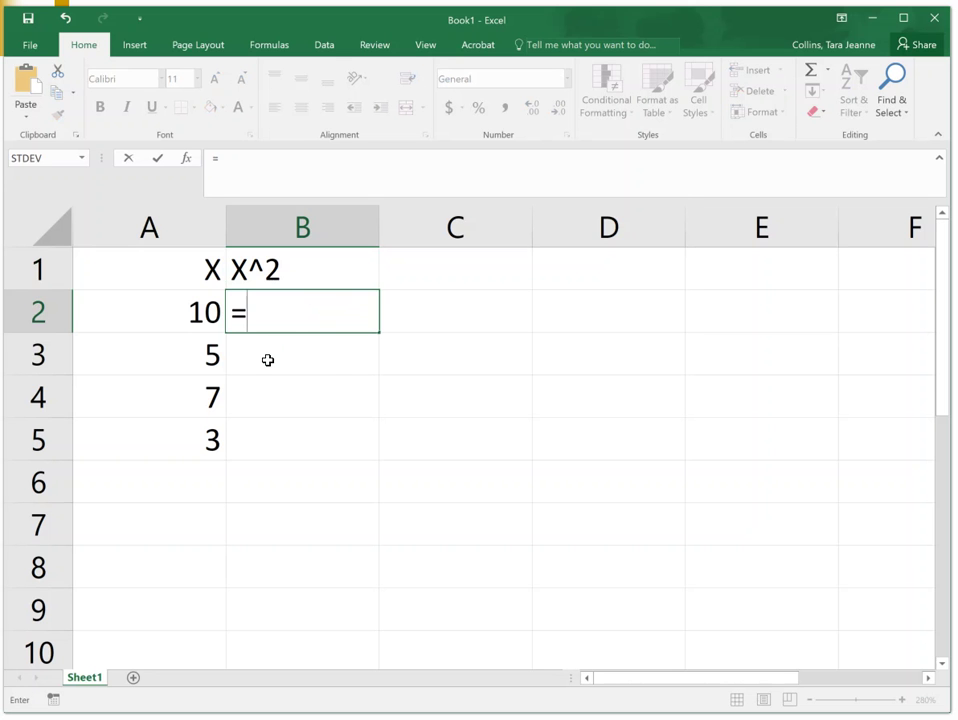
pyautogui.write('a')
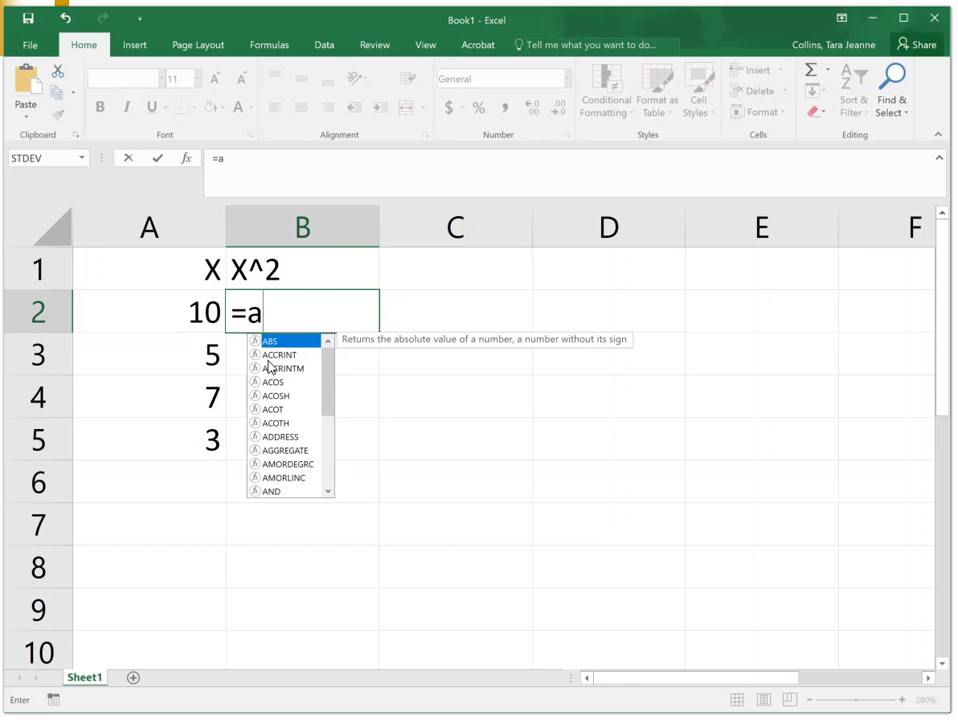
pyautogui.write('2')
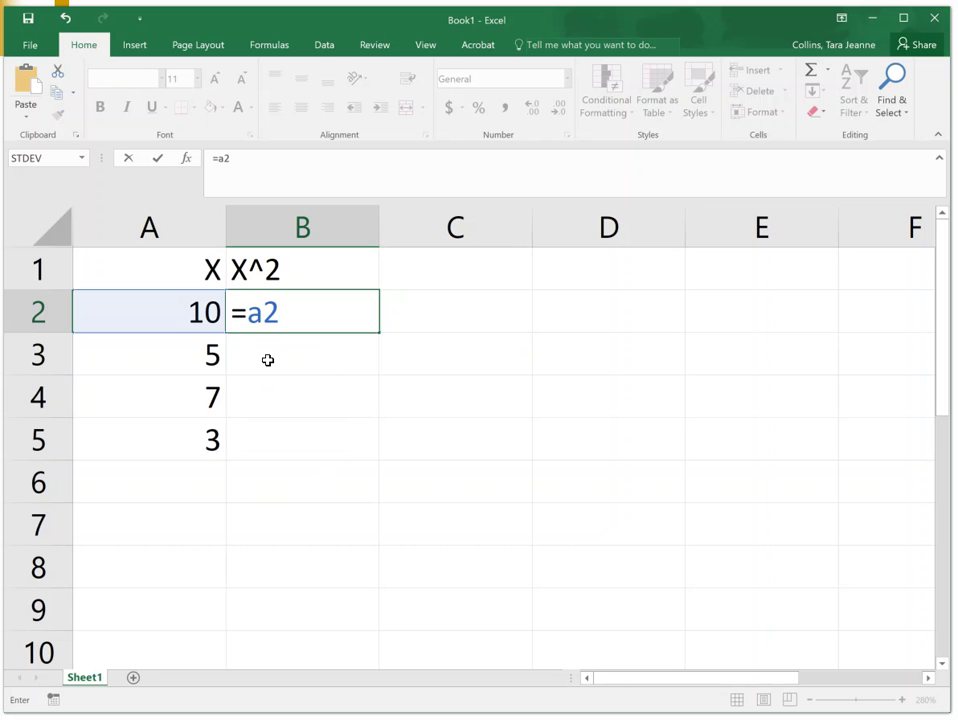
pyautogui.write('*a2')
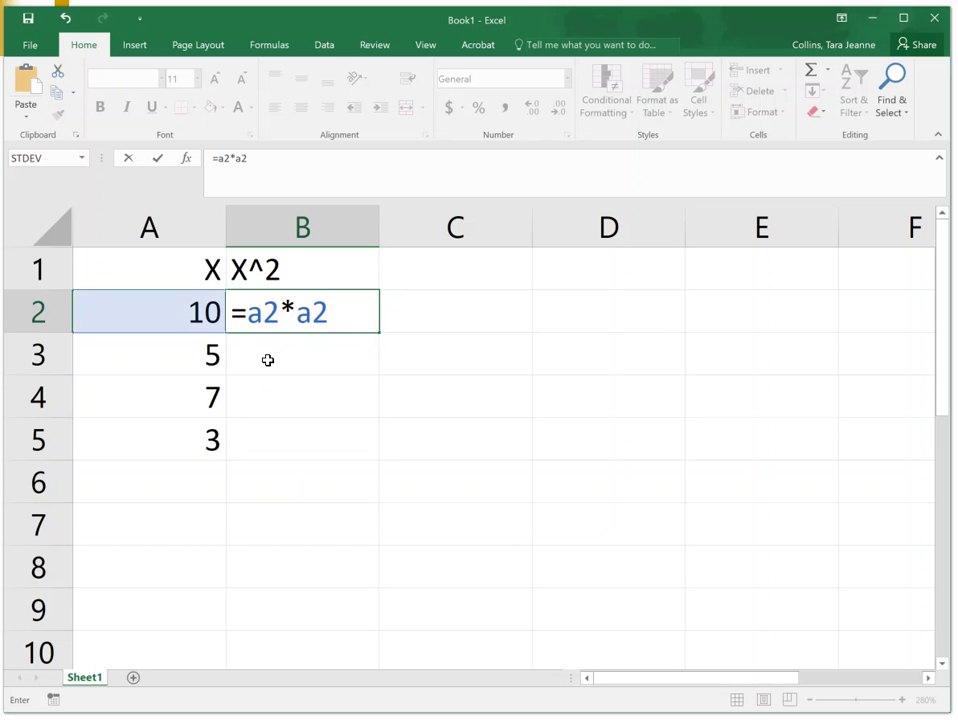
pyautogui.press('Return')
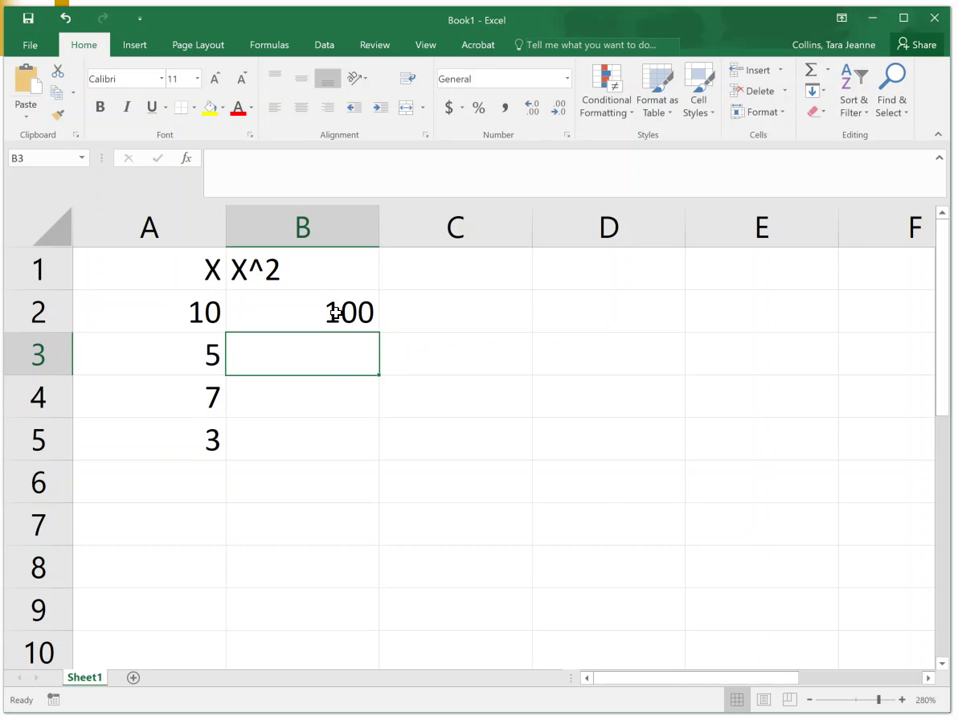
# Fill the squaring formula from B2 down through B5 and check the formula in each cell.
pyautogui.click(340, 312)
pyautogui.moveTo(378, 333); pyautogui.dragTo(358, 445)
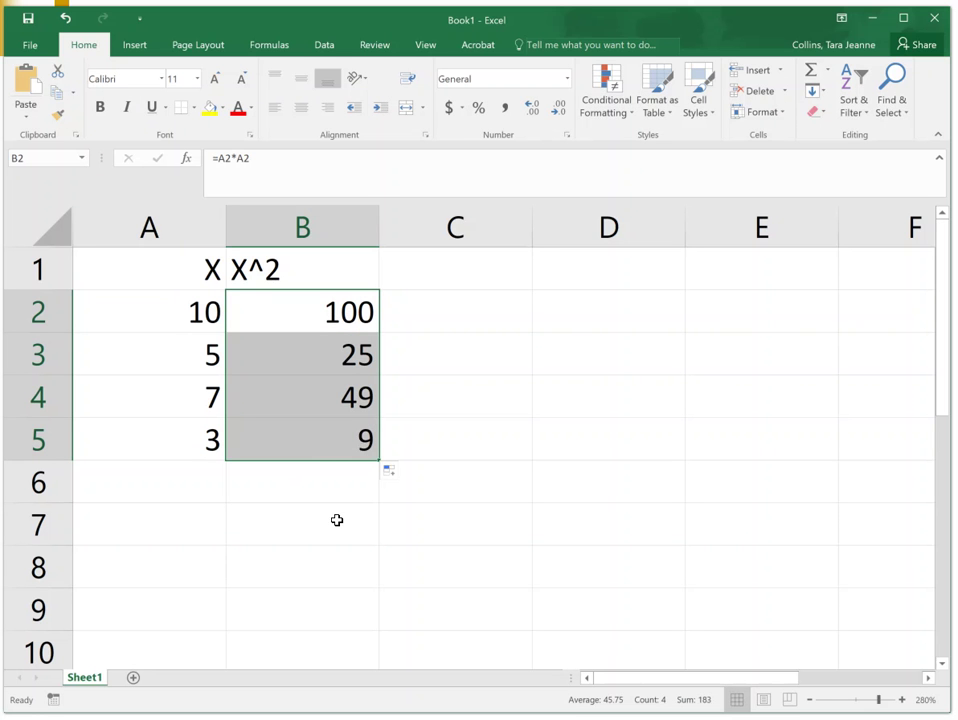
pyautogui.click(355, 309)
pyautogui.click(370, 345)
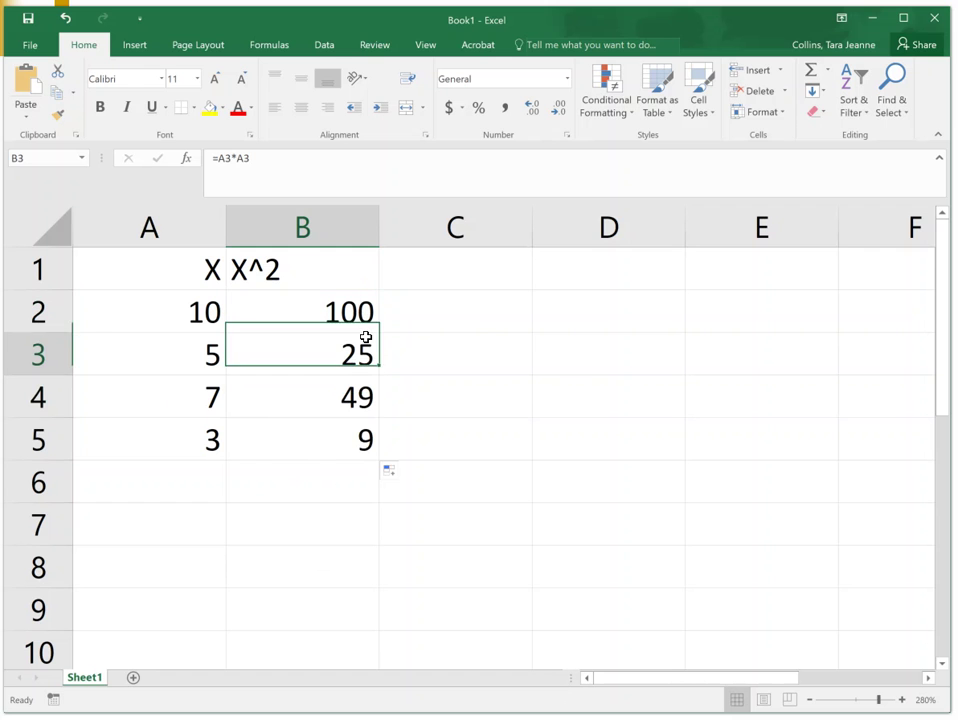
pyautogui.click(374, 378)
pyautogui.click(357, 438)
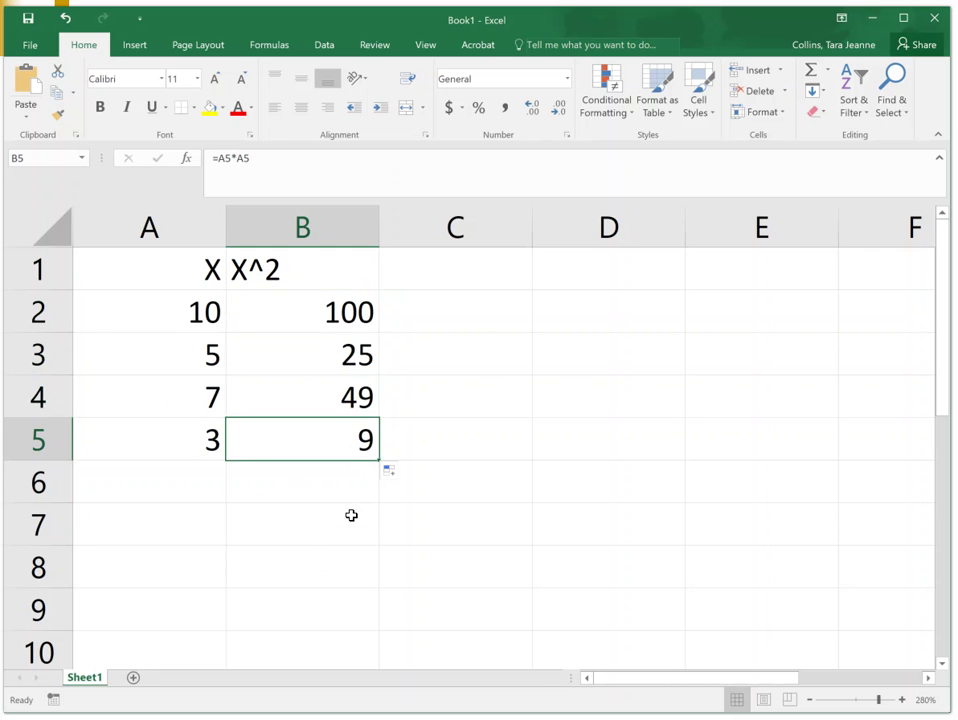
# Check the ΣX² exercise on the slide and sum the squared scores B2:B5 in cell B7 with the SUM function.
pyautogui.click(351, 515)
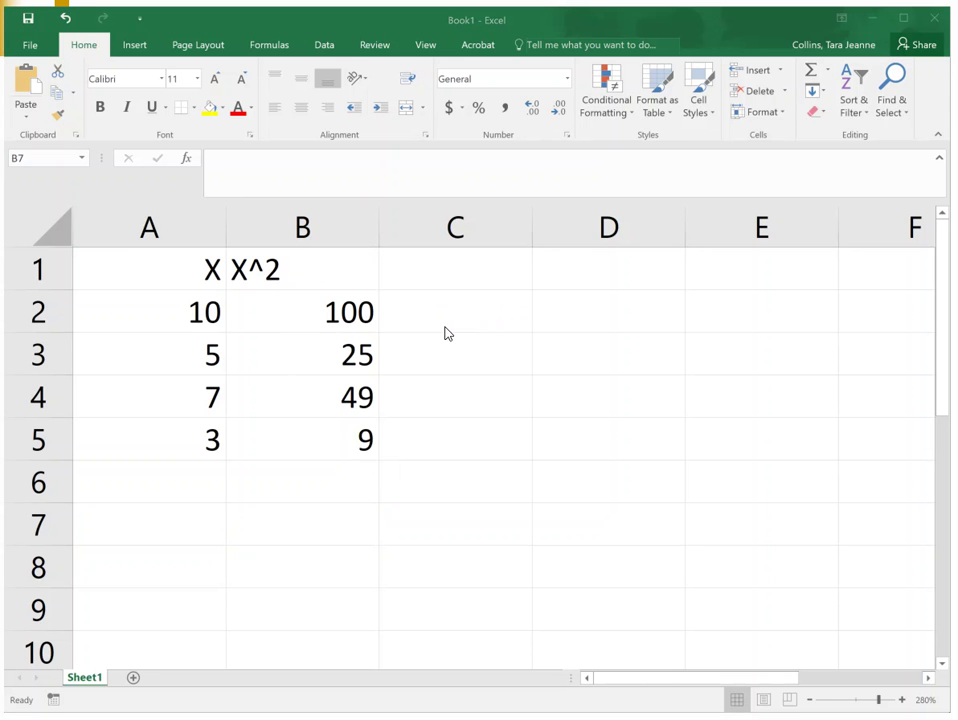
pyautogui.hotkey('alt', 'Tab')
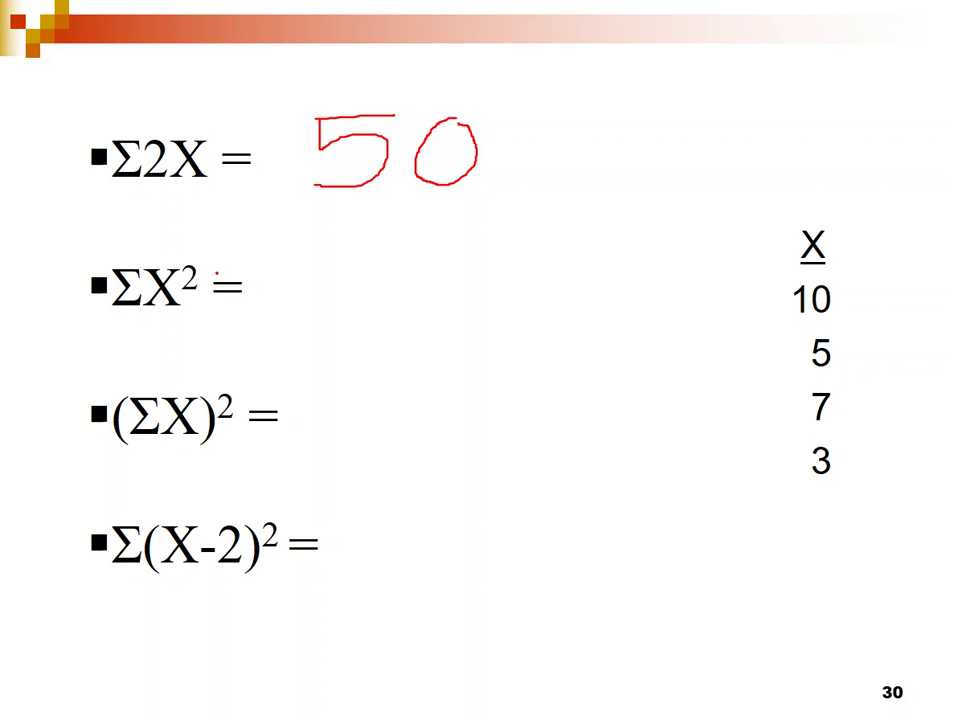
pyautogui.hotkey('alt', 'Tab')
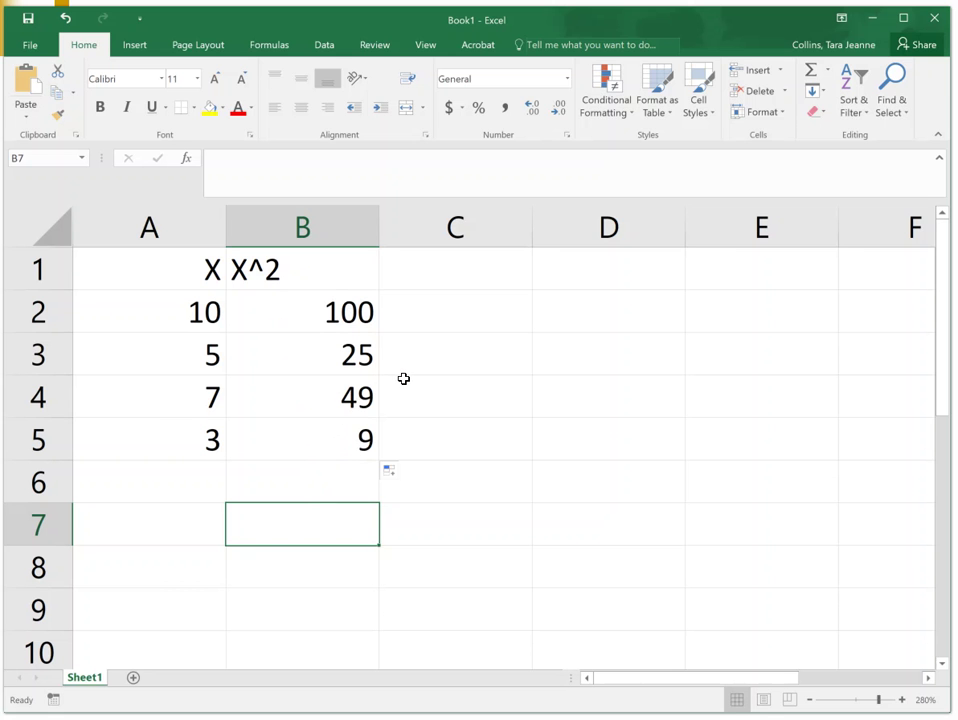
pyautogui.write('=sum')
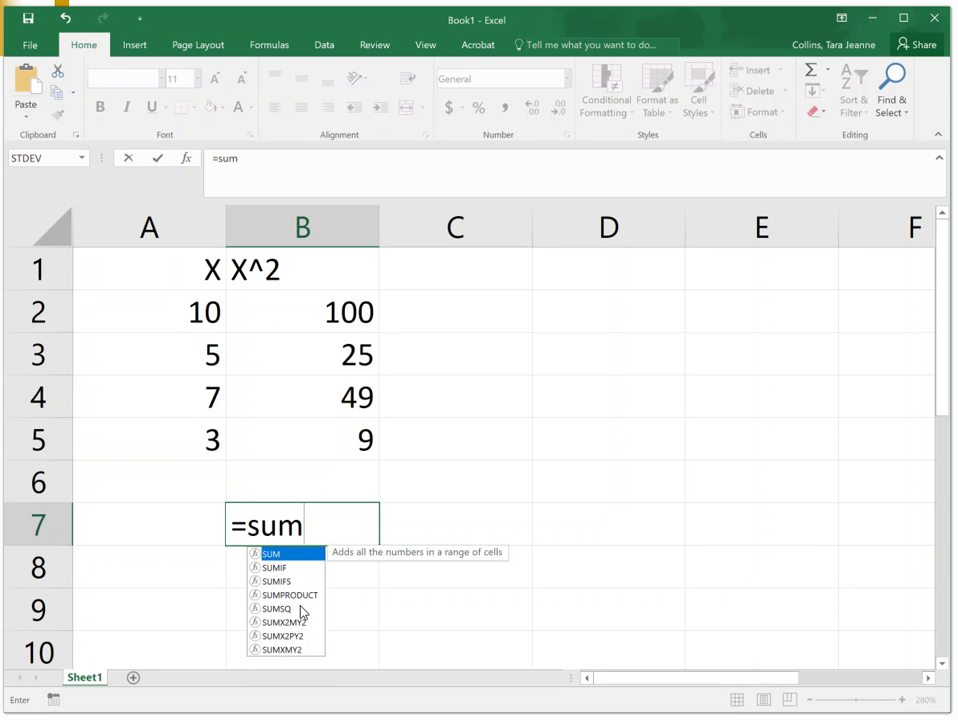
pyautogui.doubleClick(275, 556)
pyautogui.moveTo(353, 306); pyautogui.dragTo(348, 439)
pyautogui.press('Return')
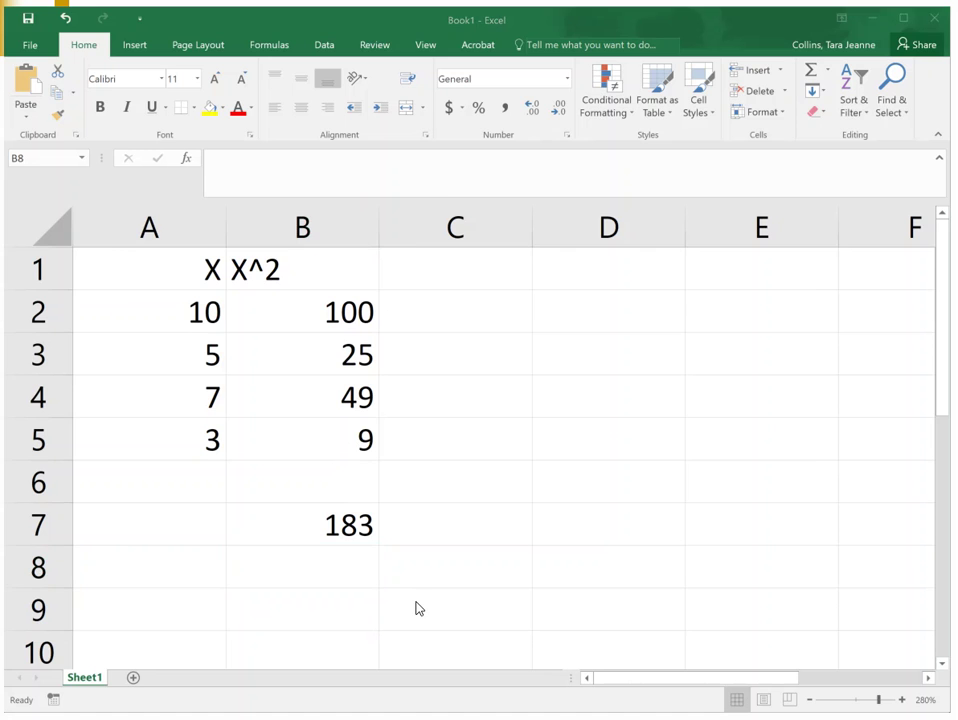
# Switch to the PowerPoint slide show and handwrite (25)² = 625 in red beside the (ΣX)² exercise.
pyautogui.hotkey('alt', 'Tab')
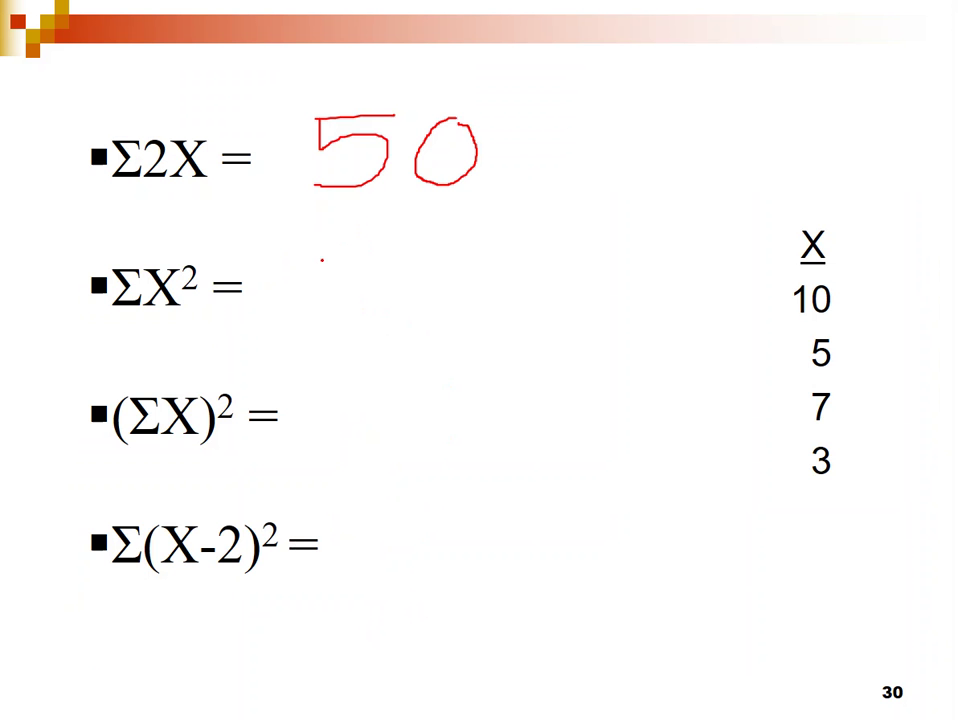
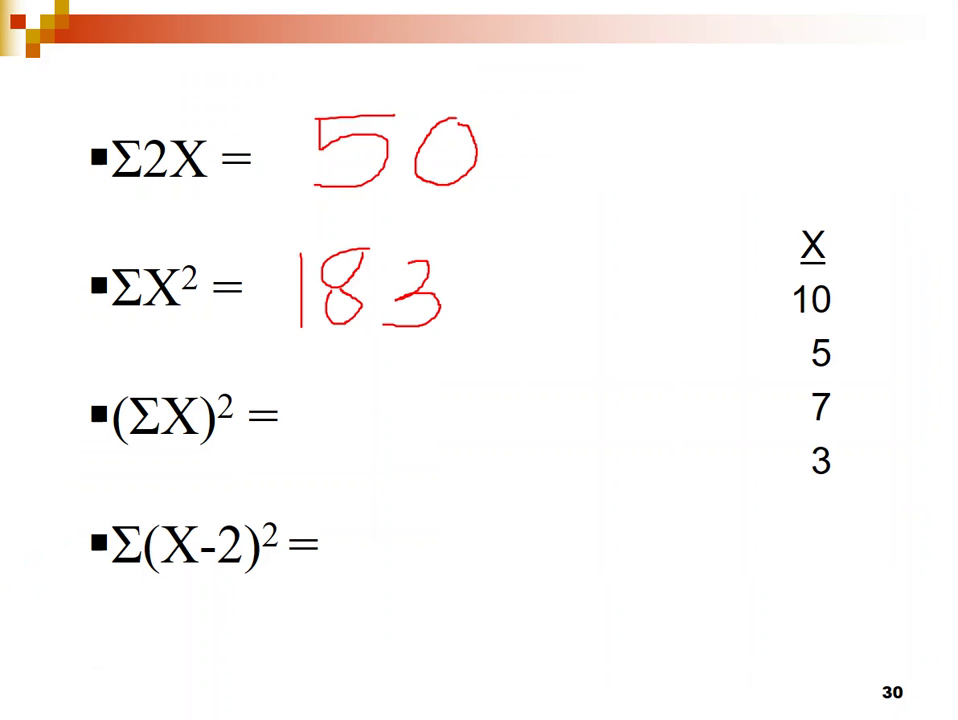
pyautogui.moveTo(325, 372); pyautogui.dragTo(324, 470)
pyautogui.moveTo(343, 395); pyautogui.dragTo(394, 450)
pyautogui.moveTo(413, 385)
pyautogui.mouseDown()
pyautogui.moveTo(443, 384)
pyautogui.moveTo(405, 447)
pyautogui.mouseUp()
pyautogui.moveTo(461, 375); pyautogui.dragTo(461, 472)
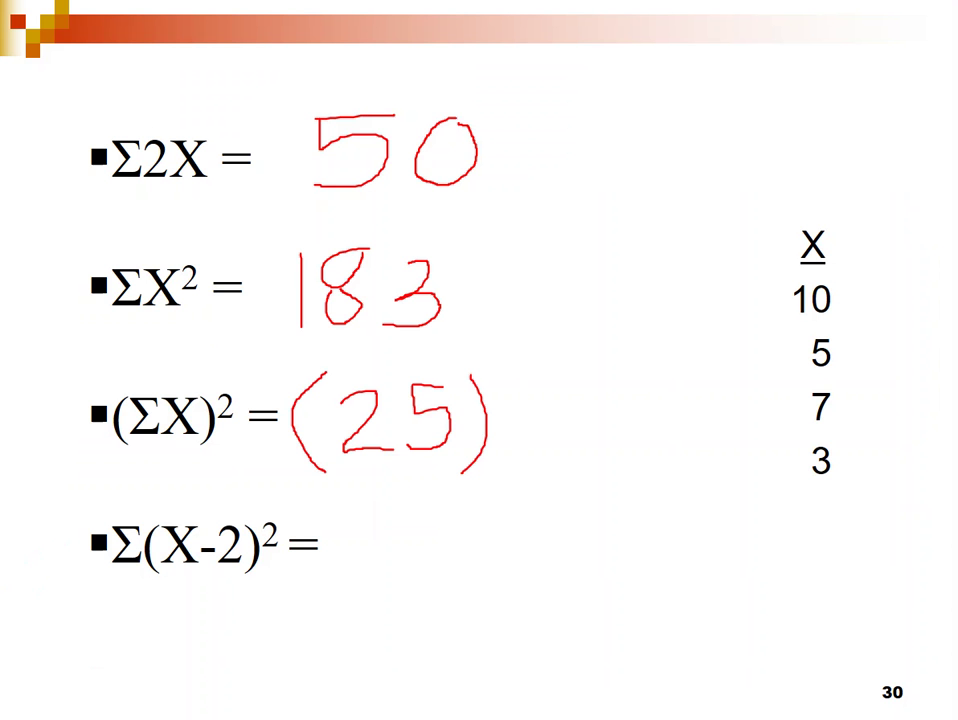
pyautogui.moveTo(492, 372); pyautogui.dragTo(533, 398)
pyautogui.moveTo(581, 400)
pyautogui.mouseDown()
pyautogui.moveTo(604, 399)
pyautogui.moveTo(608, 413)
pyautogui.mouseUp()
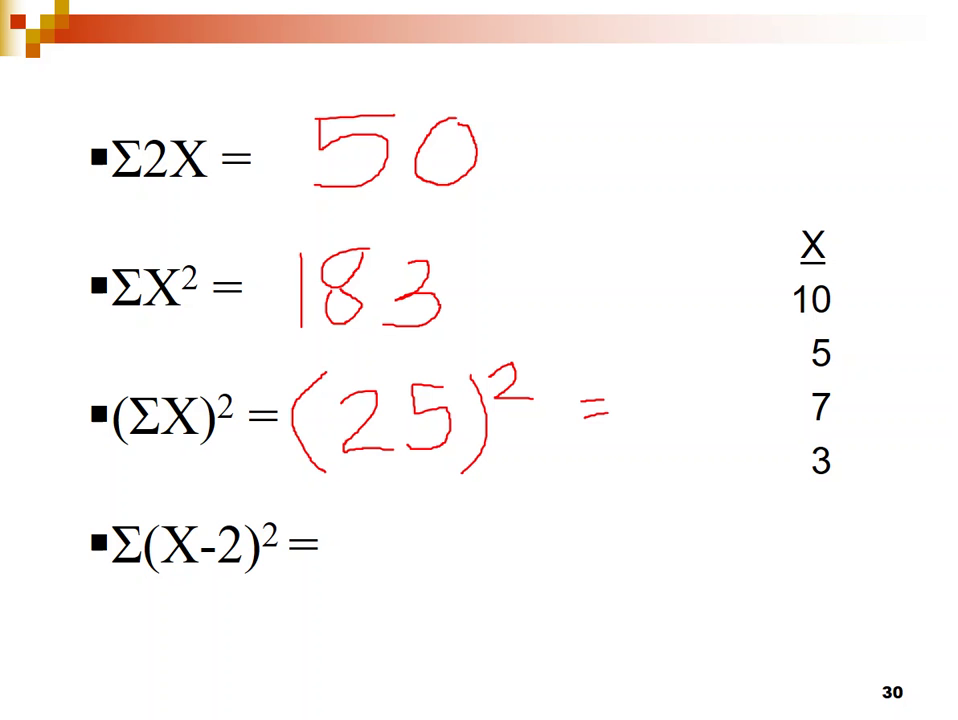
pyautogui.moveTo(662, 387)
pyautogui.mouseDown()
pyautogui.moveTo(638, 410)
pyautogui.moveTo(700, 430)
pyautogui.mouseUp()
pyautogui.moveTo(709, 384)
pyautogui.mouseDown()
pyautogui.moveTo(721, 378)
pyautogui.moveTo(705, 430)
pyautogui.mouseUp()
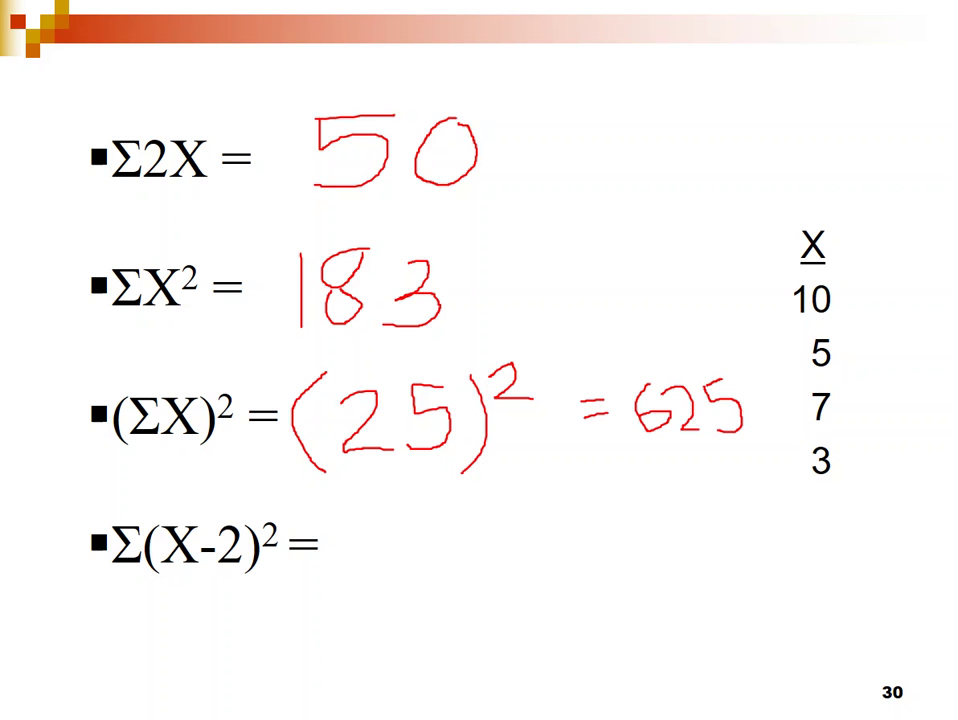
# Switch back to Excel and enter the formula =A7*A7 in cell A8 to square the sum of X.
pyautogui.hotkey('alt', 'Tab')
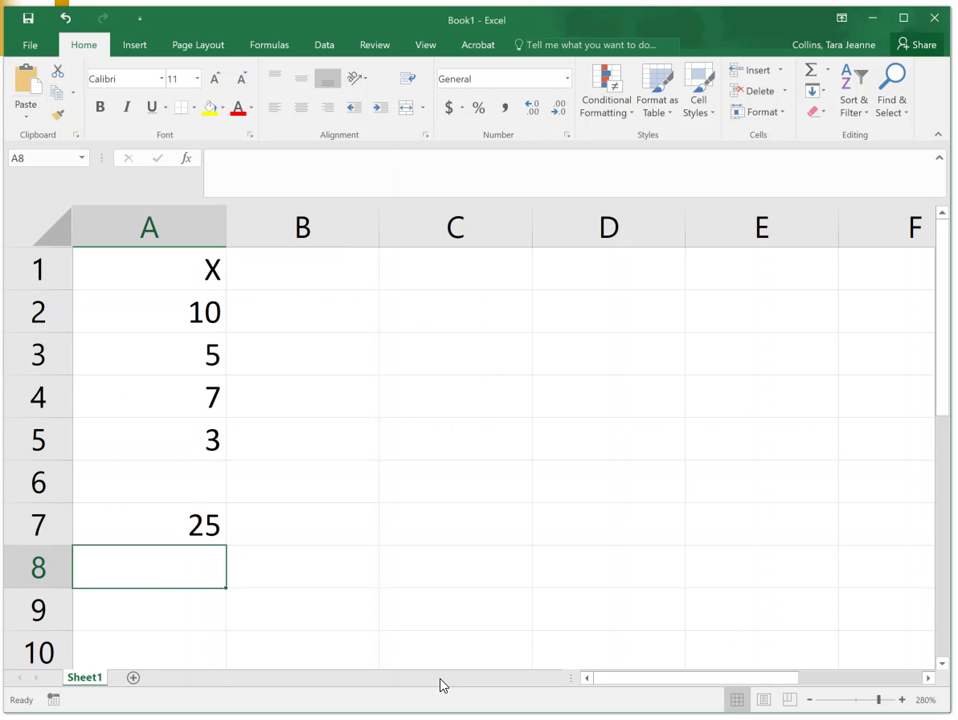
pyautogui.write('=')
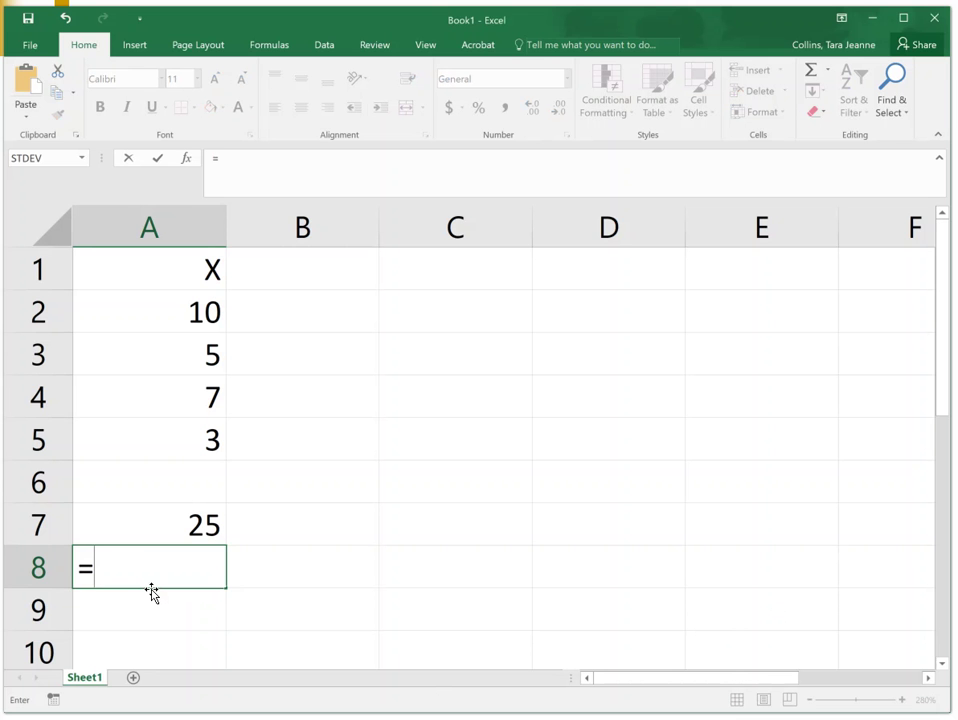
pyautogui.write('a7')
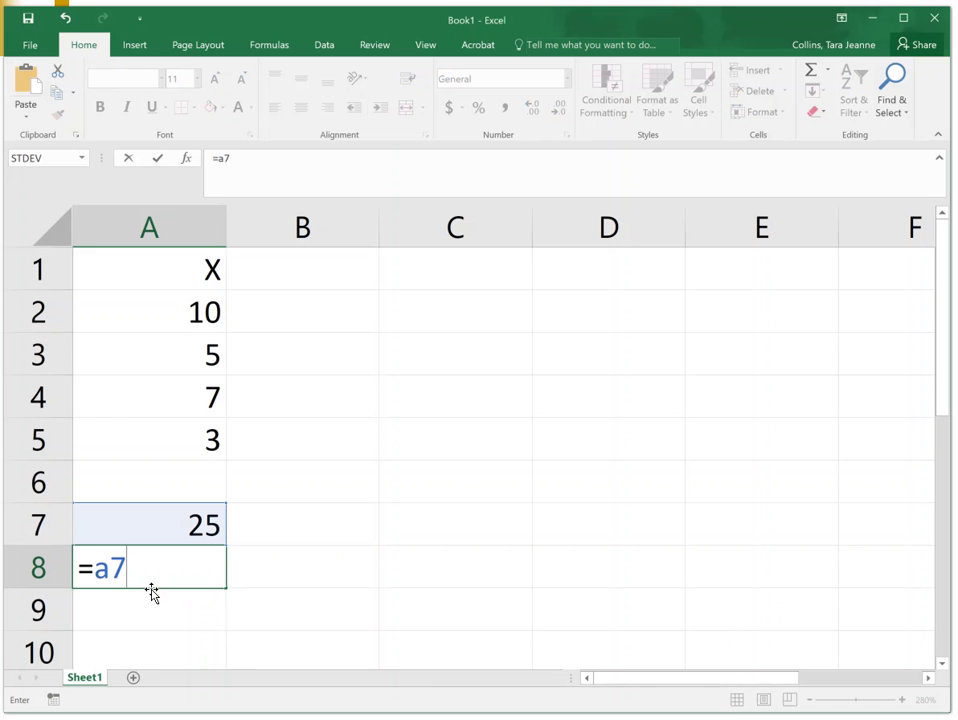
pyautogui.write('*')
pyautogui.write('a7')
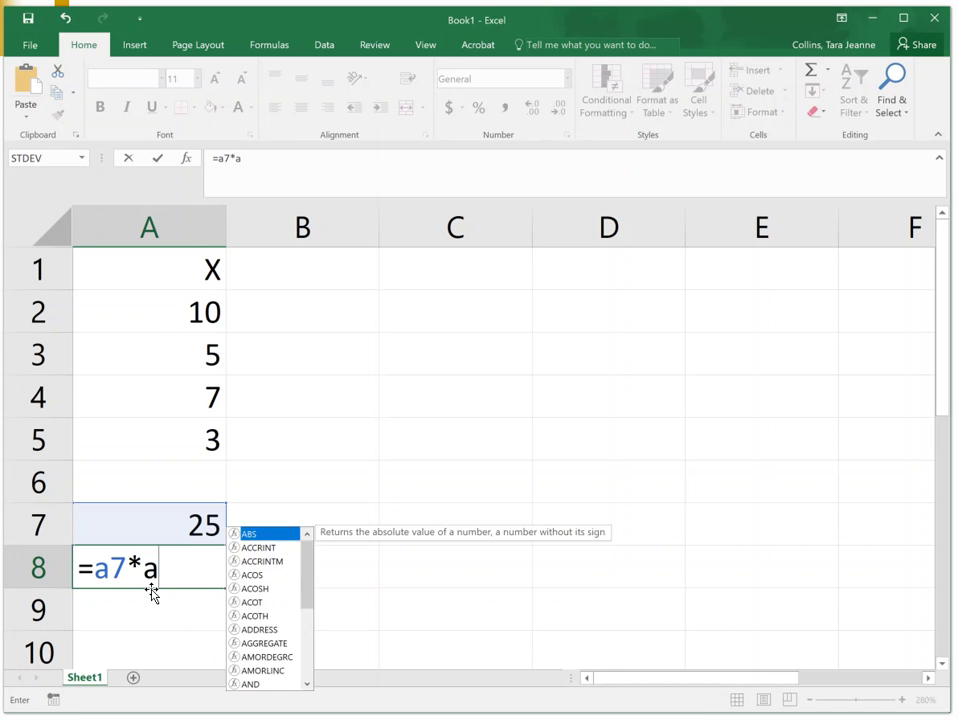
pyautogui.press('Return')
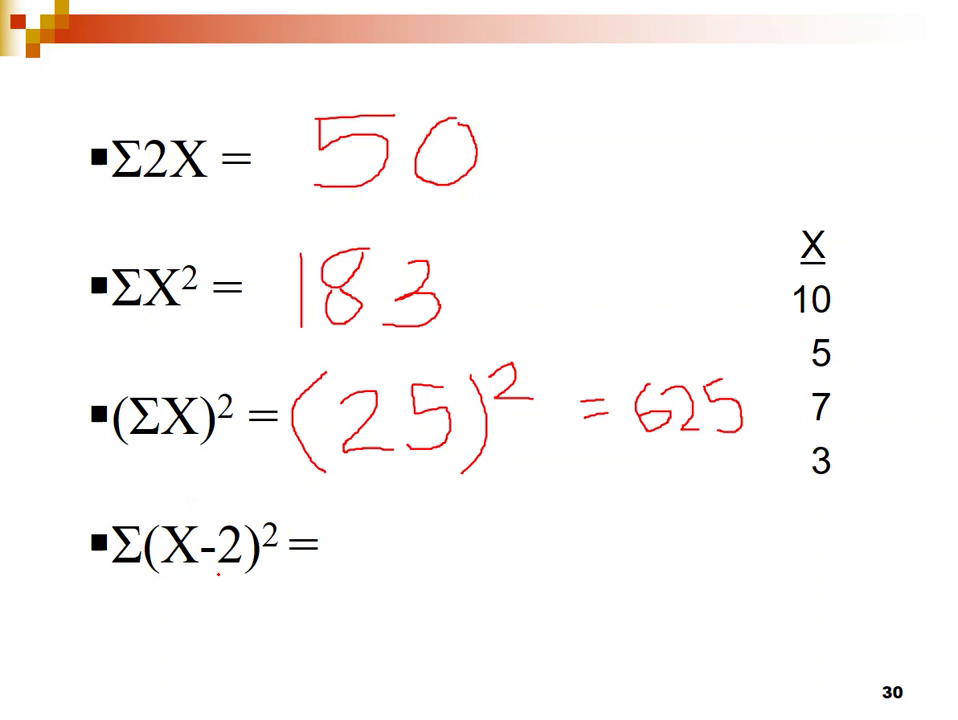
# Switch from the slide show back to Excel and enter the heading X-2 in cell B1.
pyautogui.hotkey('alt', 'Tab')
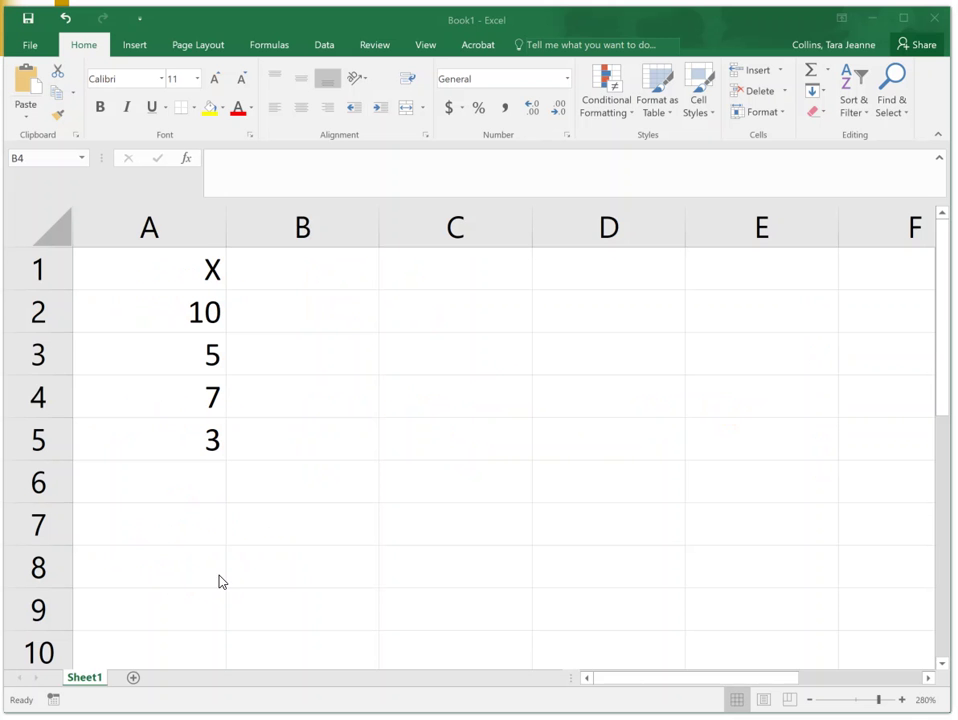
pyautogui.click(291, 258)
pyautogui.write('X-2')
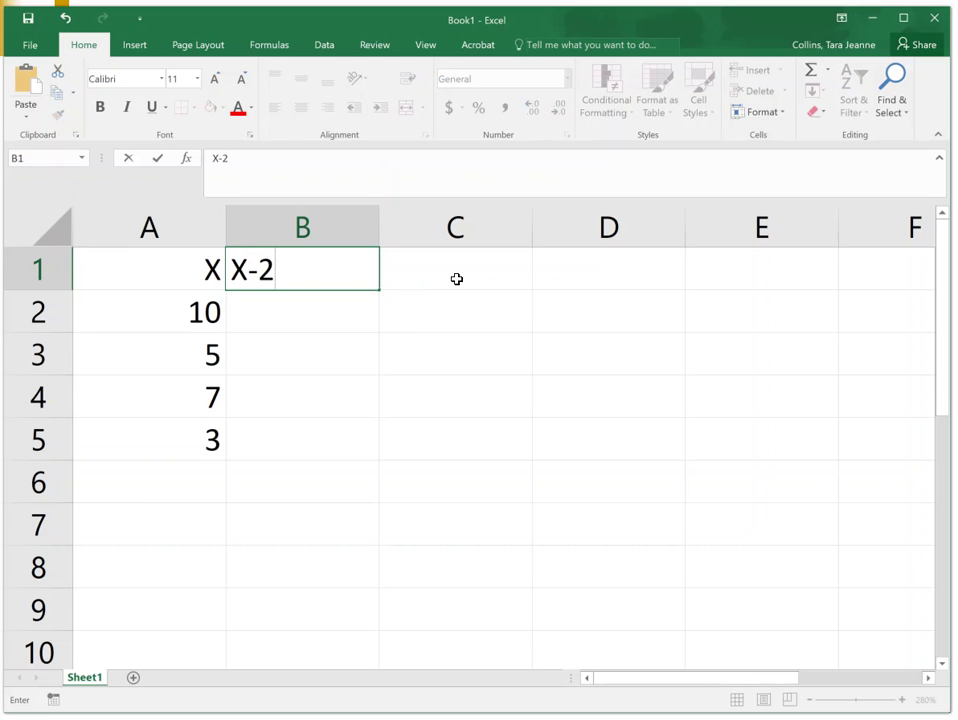
pyautogui.press('Return')
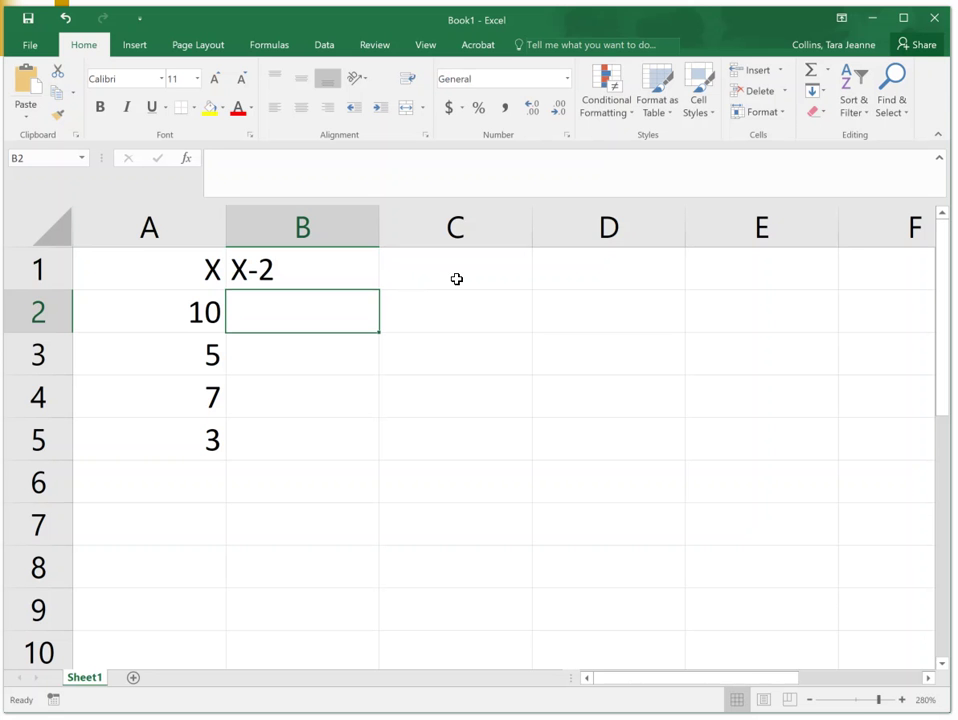
# Enter the formula =A2-2 in cell B2 and fill it down through B5.
pyautogui.write('=')
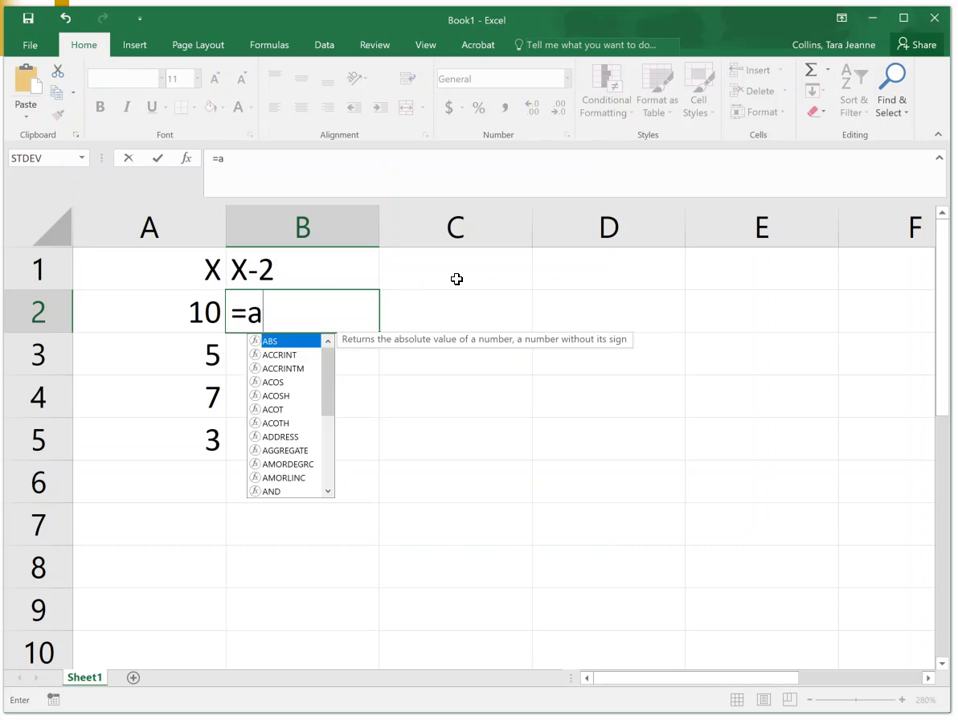
pyautogui.write('a2')
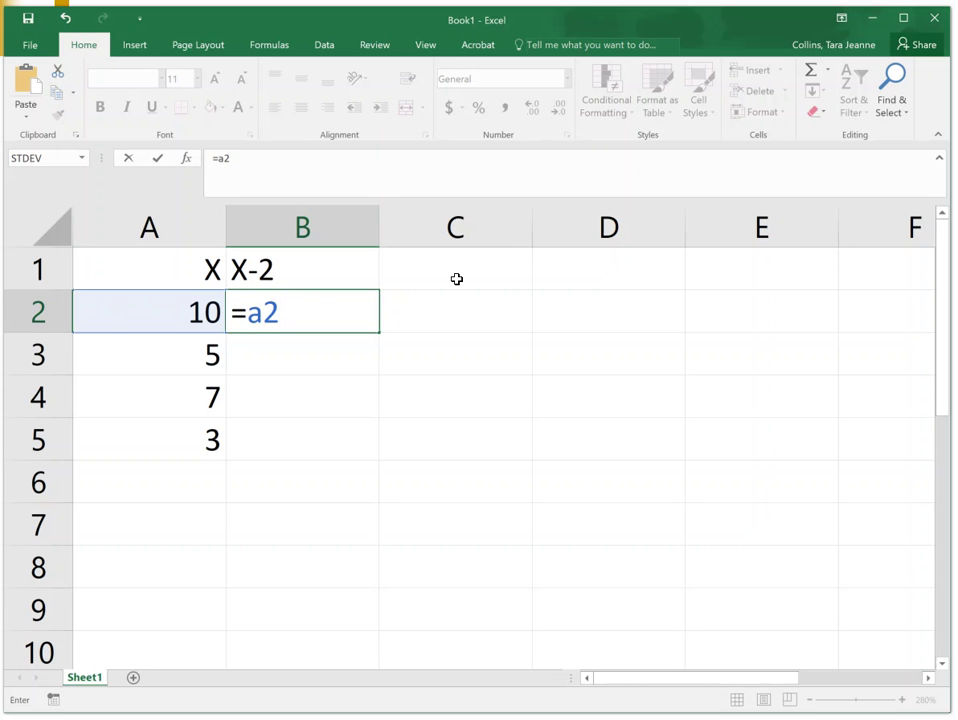
pyautogui.write('-2')
pyautogui.press('Return')
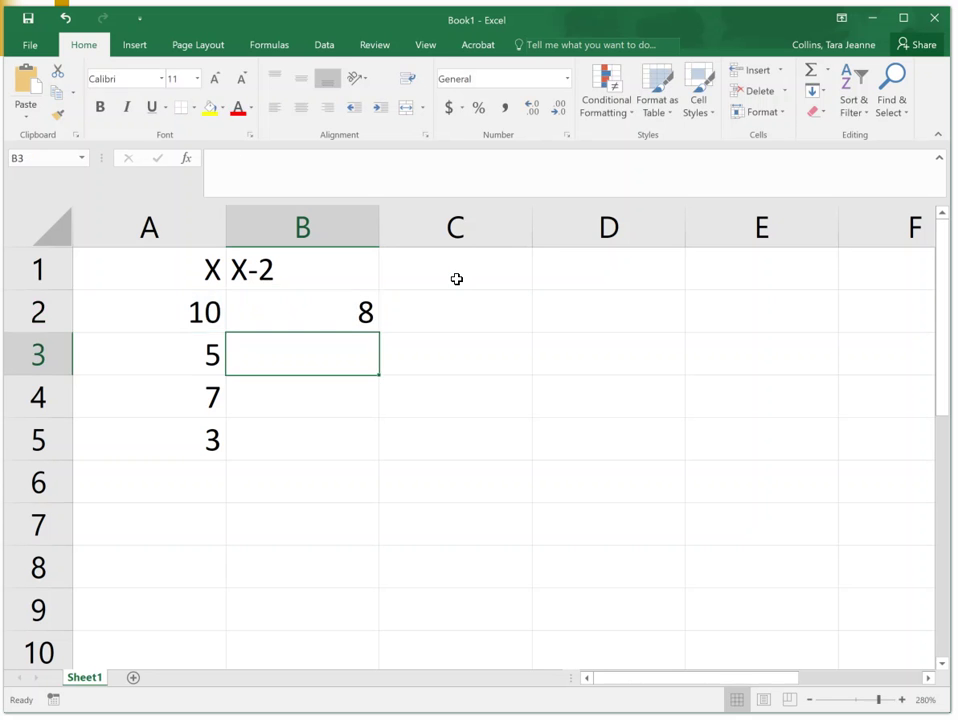
pyautogui.click(336, 315)
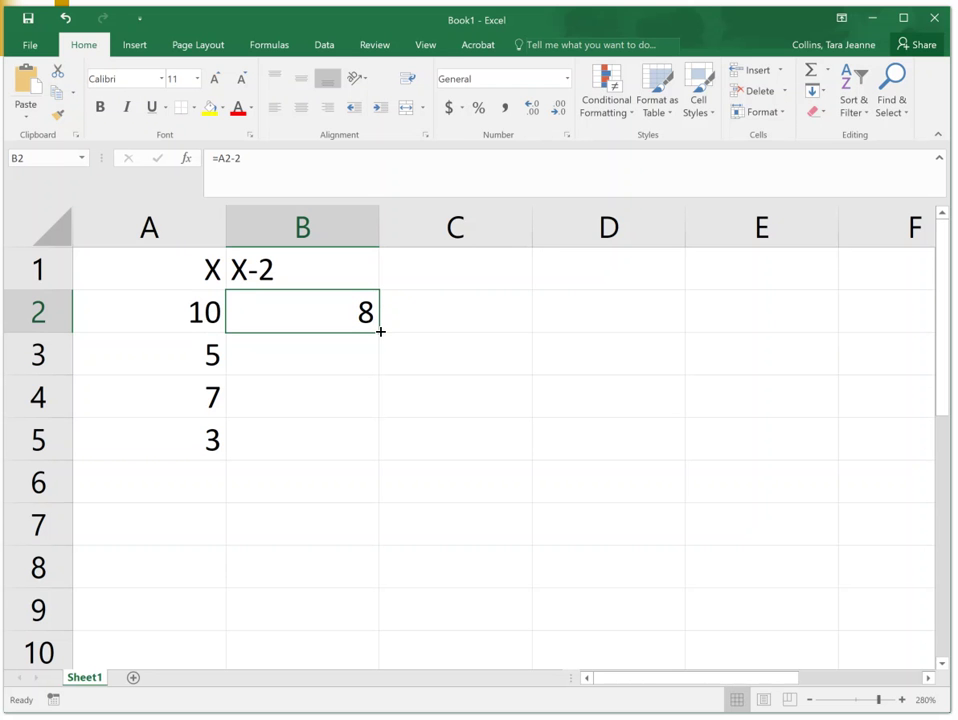
pyautogui.moveTo(380, 331); pyautogui.dragTo(362, 460)
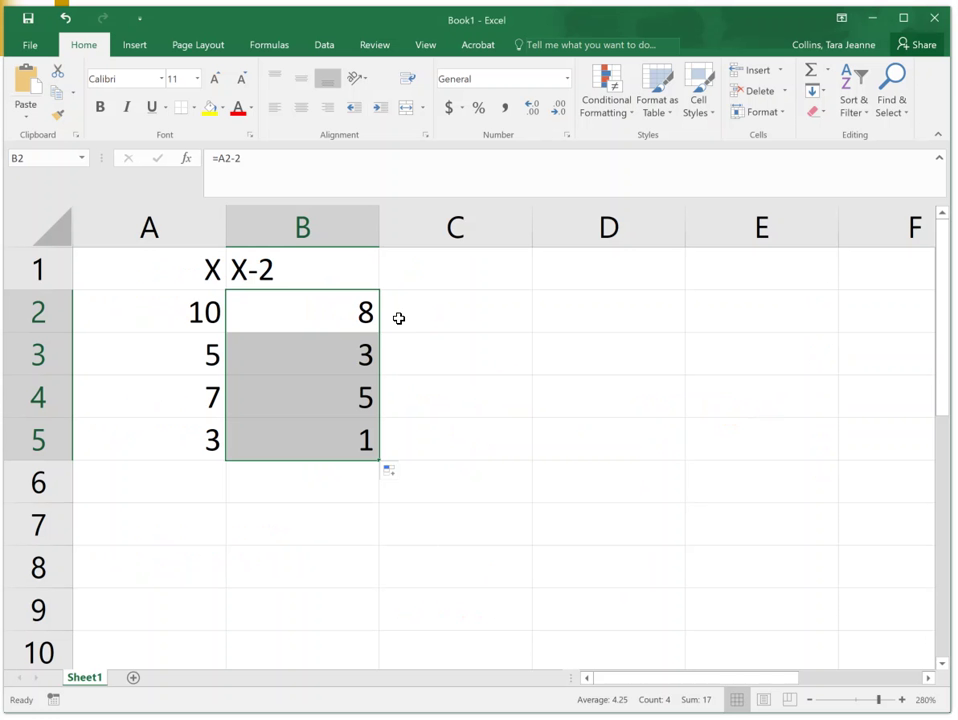
# Enter the heading (X-2)^2 in cell C1.
pyautogui.click(424, 275)
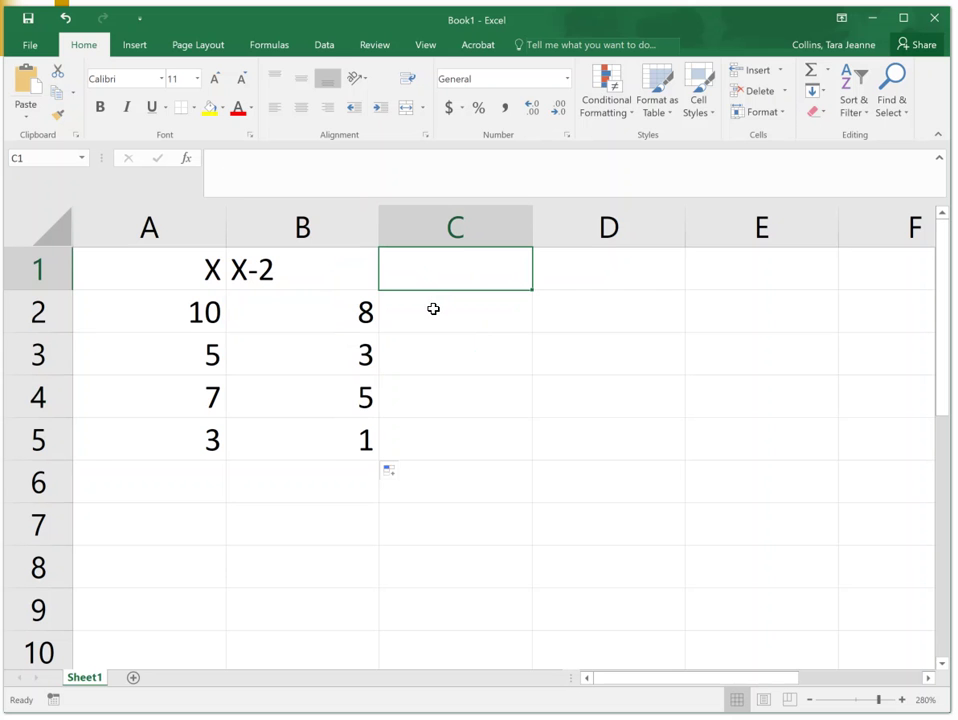
pyautogui.write('X')
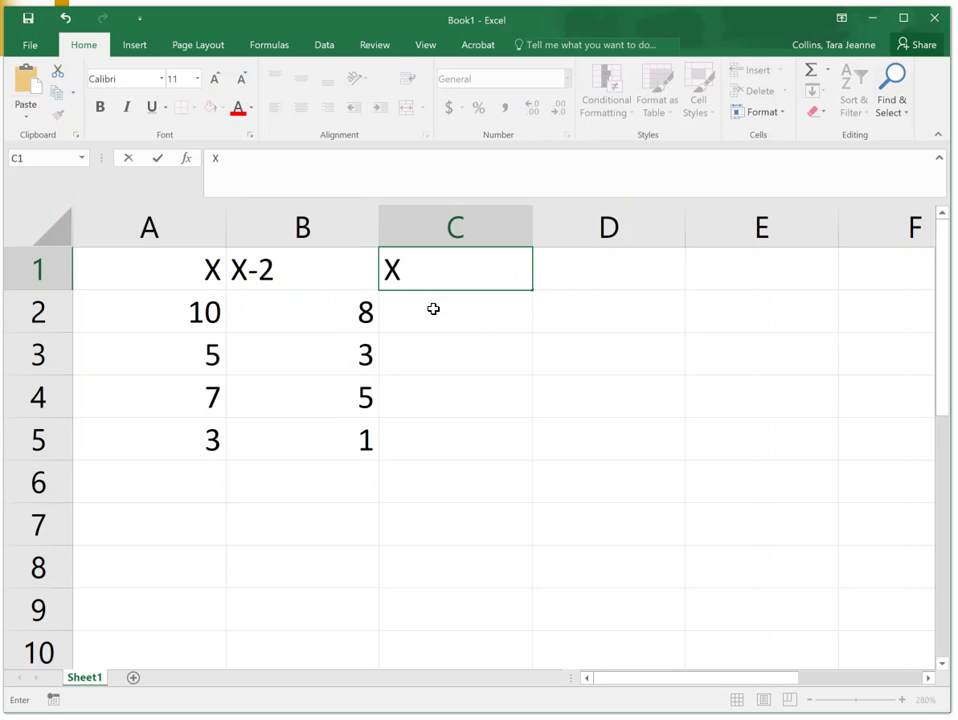
pyautogui.press('BackSpace')
pyautogui.write('(X-@')
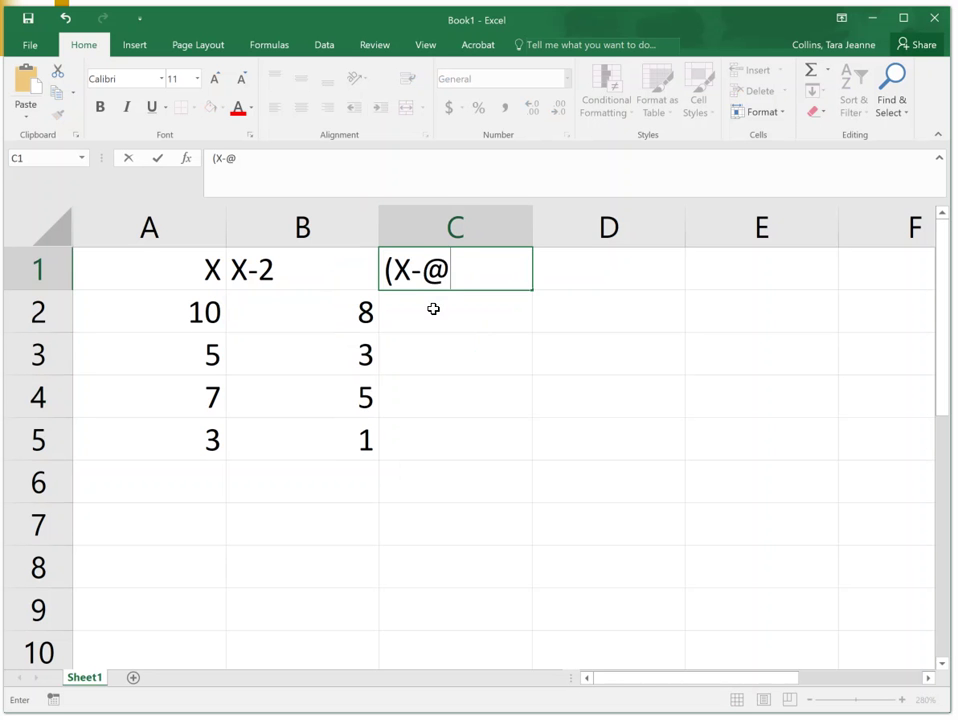
pyautogui.press('BackSpace')
pyautogui.write('2_')
pyautogui.press('BackSpace')
pyautogui.write(')^2')
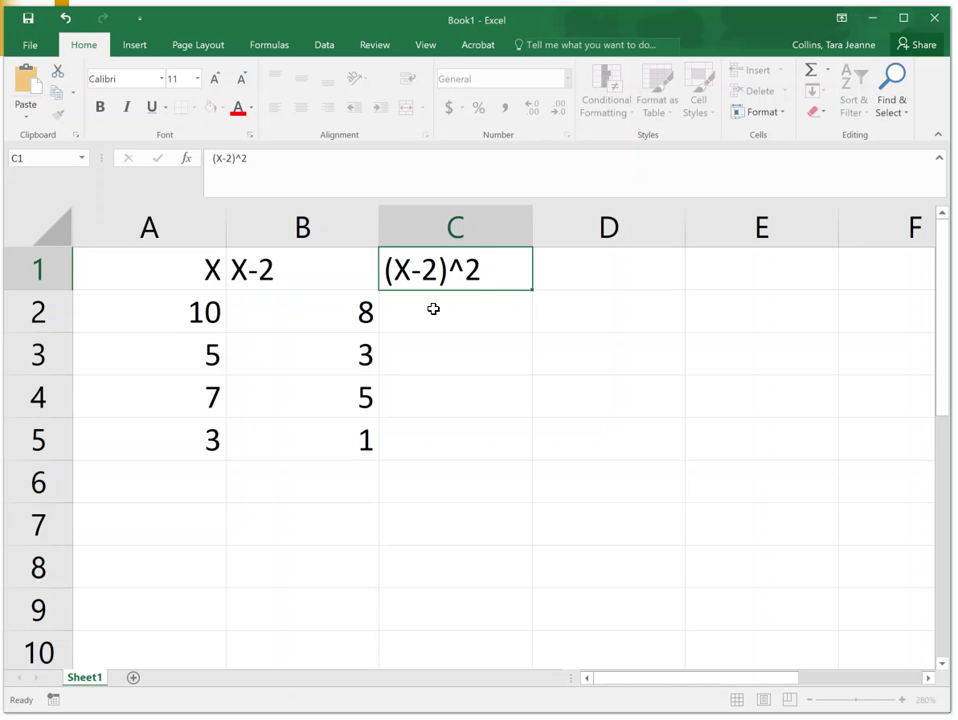
pyautogui.press('Return')
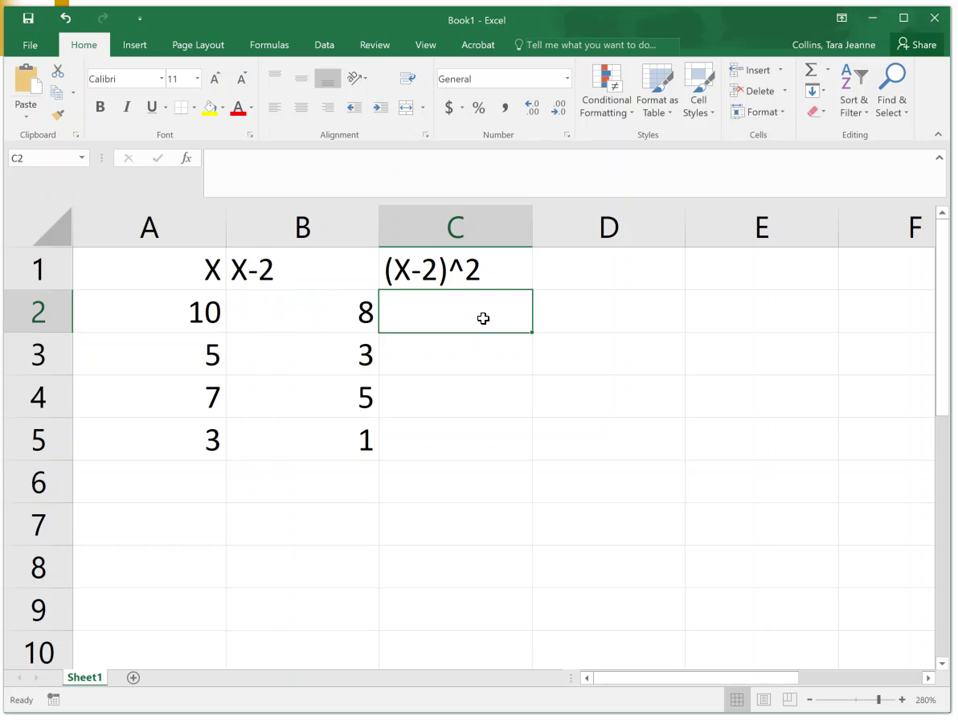
# Square the X-2 values in C2:C5 by filling down the formula =B2*B2, and switch to the PowerPoint slide show.
pyautogui.write('=')
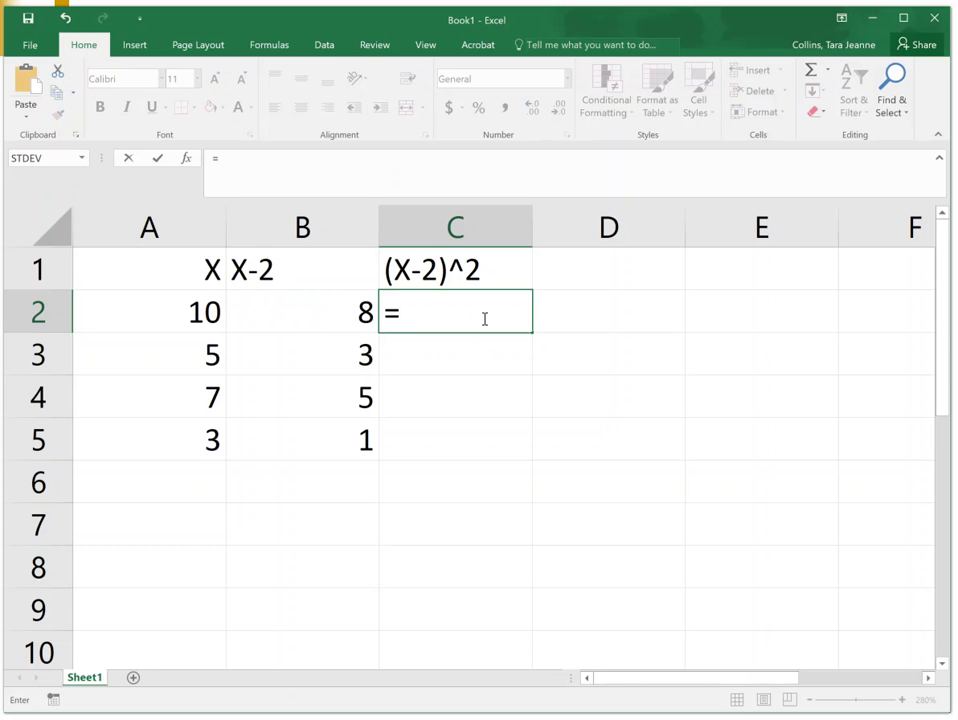
pyautogui.write('b2')
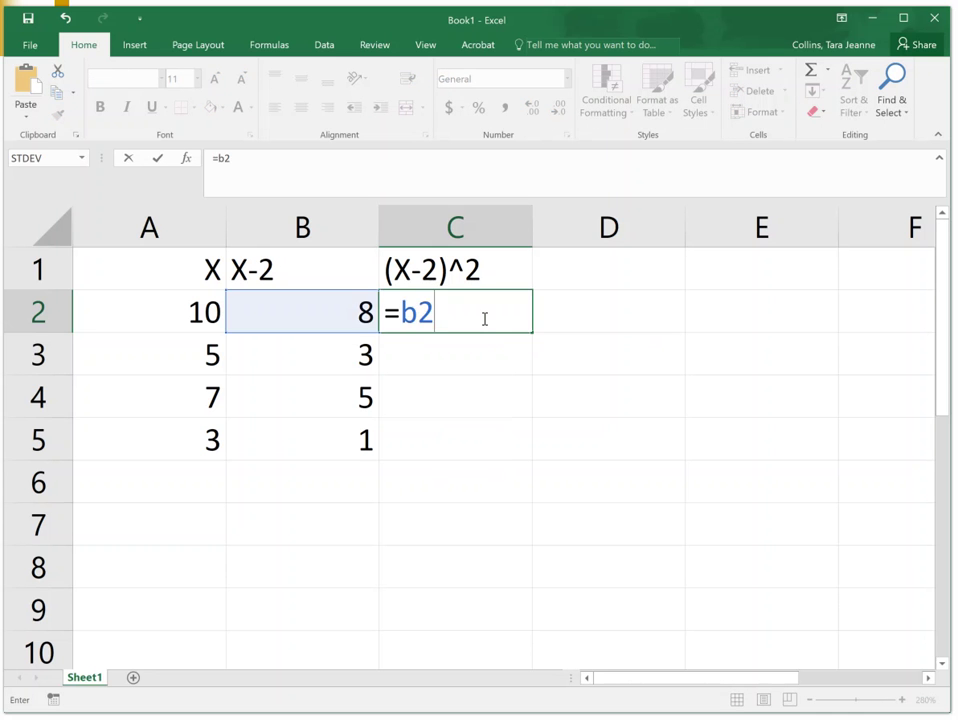
pyautogui.write('*b2')
pyautogui.press('Return')
pyautogui.click(505, 313)
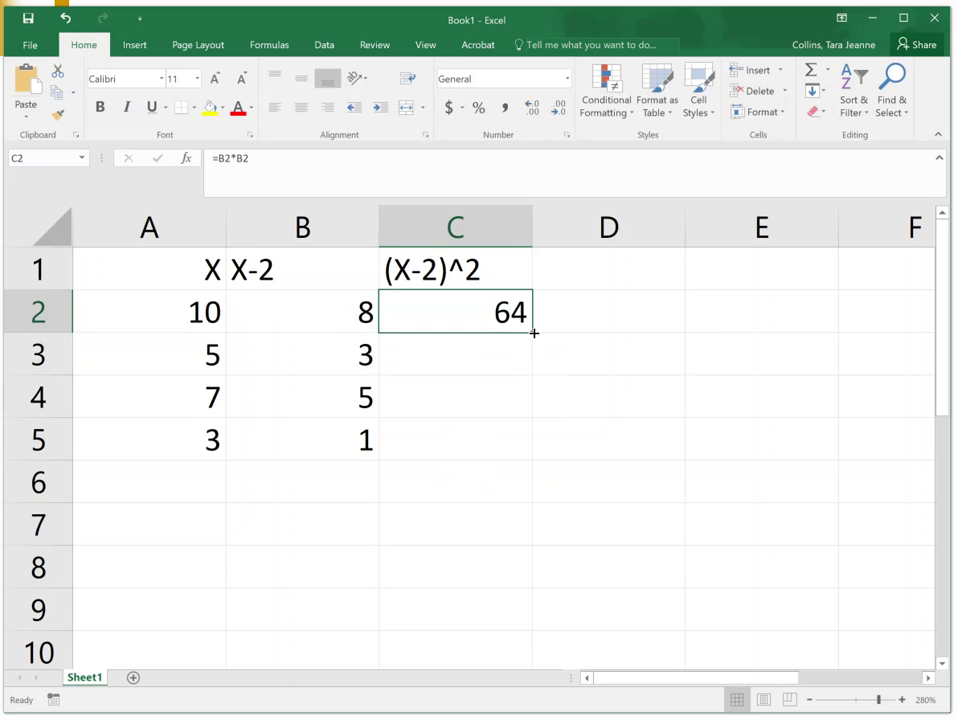
pyautogui.moveTo(534, 333); pyautogui.dragTo(492, 468)
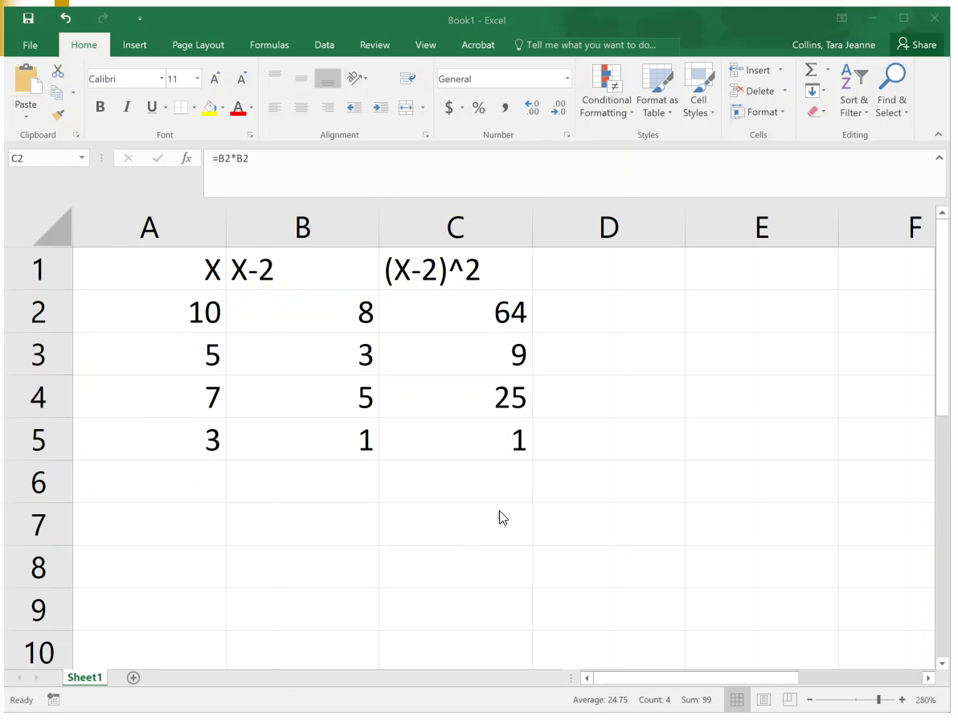
pyautogui.hotkey('alt', 'Tab')
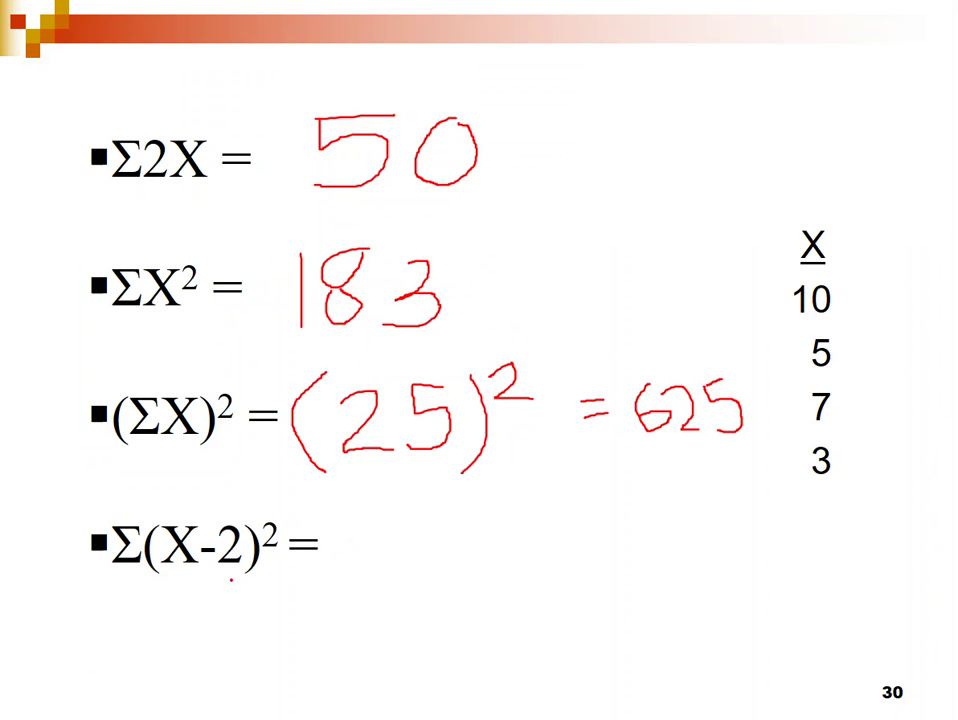